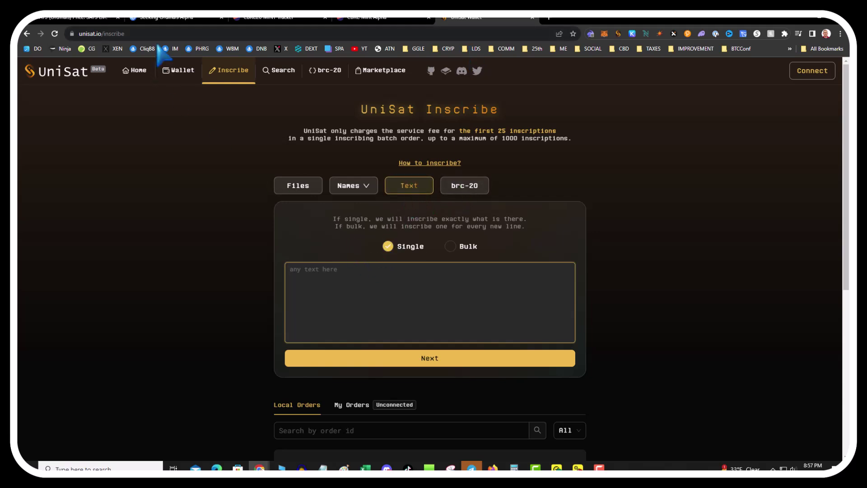
Step: Switch to GeniiData, view only the Mint alpha signals, restore all signals, and open the brc-100 inscriptions from GeniiMap
left_click(164, 19)
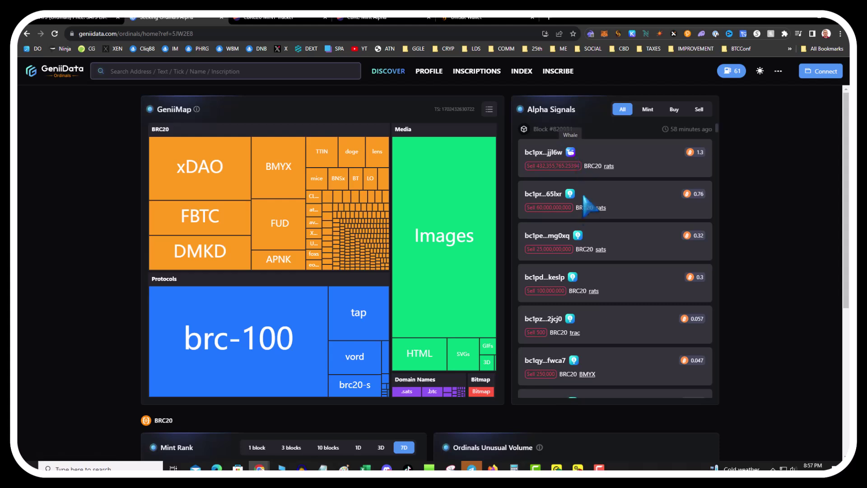
left_click(647, 111)
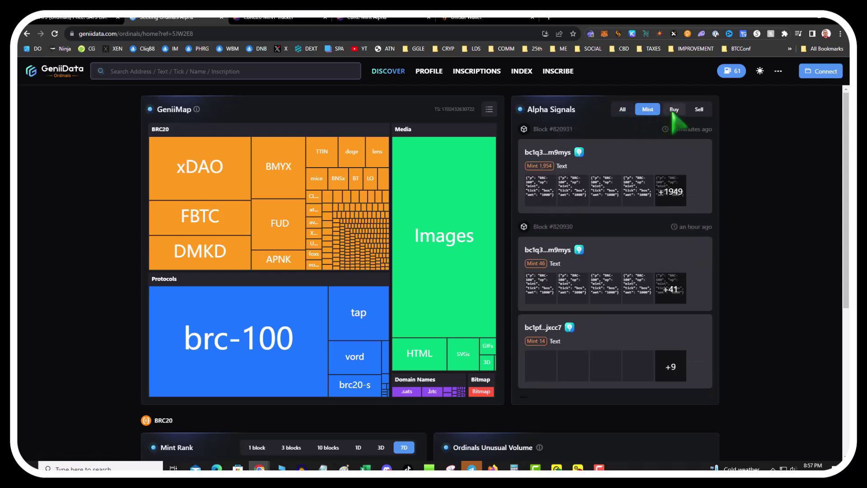
left_click(620, 111)
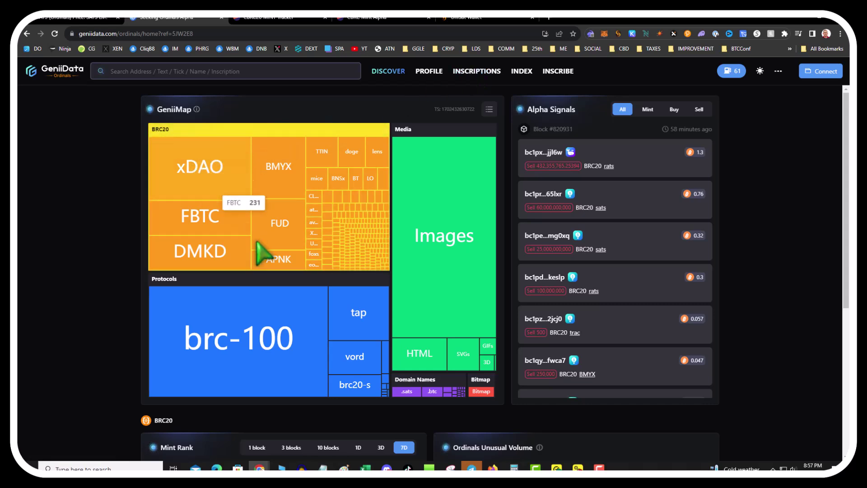
left_click(229, 348)
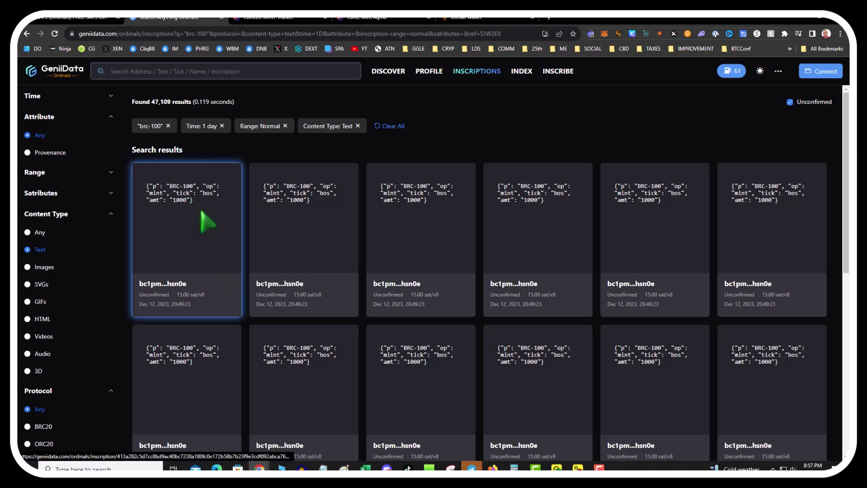
Step: Open the first BRC-100 inscription in the search results and copy its bos mint text
left_click_drag(203, 209, 149, 190)
left_click(170, 195)
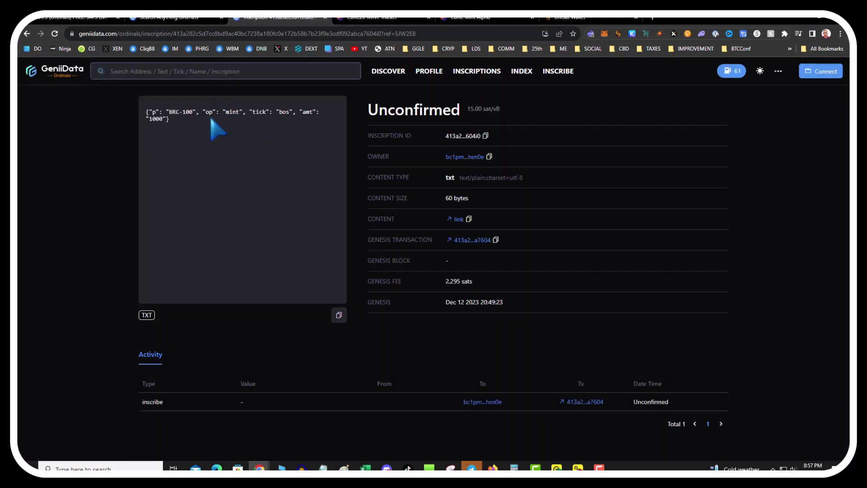
left_click_drag(231, 120, 145, 110)
key("ctrl+c")
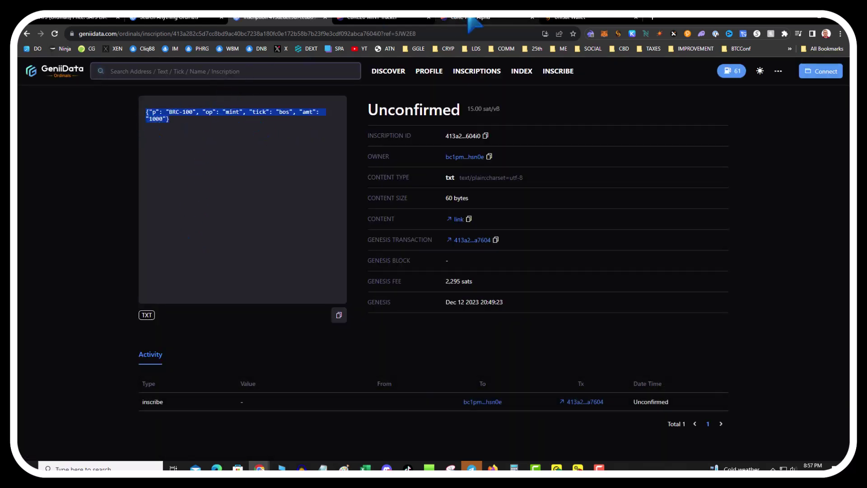
Step: Switch to UniSat Inscribe and paste the copied BRC-100 bos mint text on two separate lines of the text inscription
left_click(572, 18)
left_click(397, 267)
key("ctrl+v")
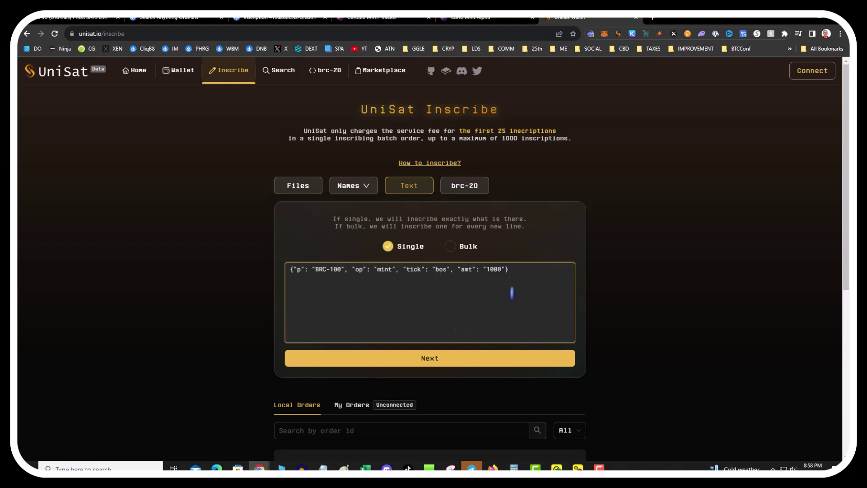
key("ctrl+v")
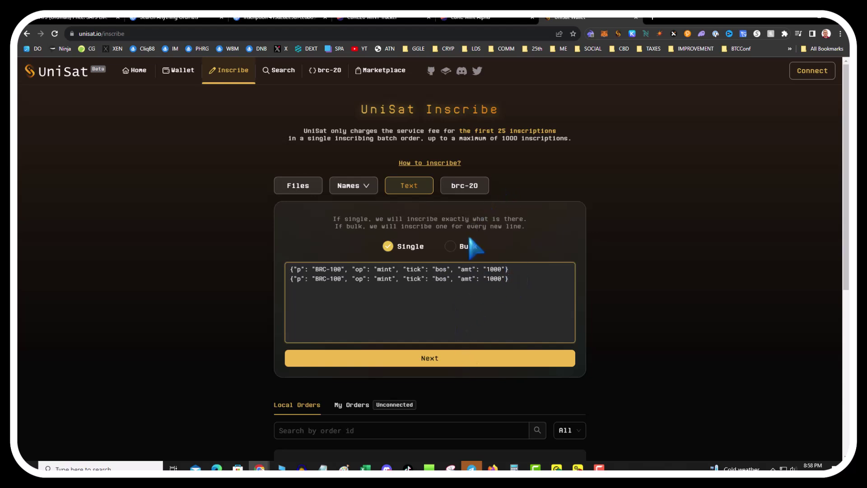
Step: Set the text inscription to Bulk and extend it to four identical BRC-100 bos mint lines
left_click(451, 246)
left_click(517, 280)
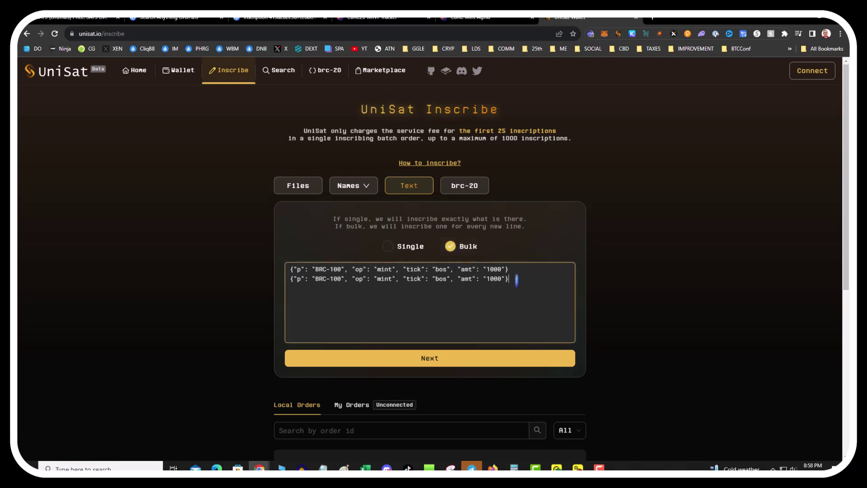
key("ctrl+v")
key("Return")
key("ctrl+v")
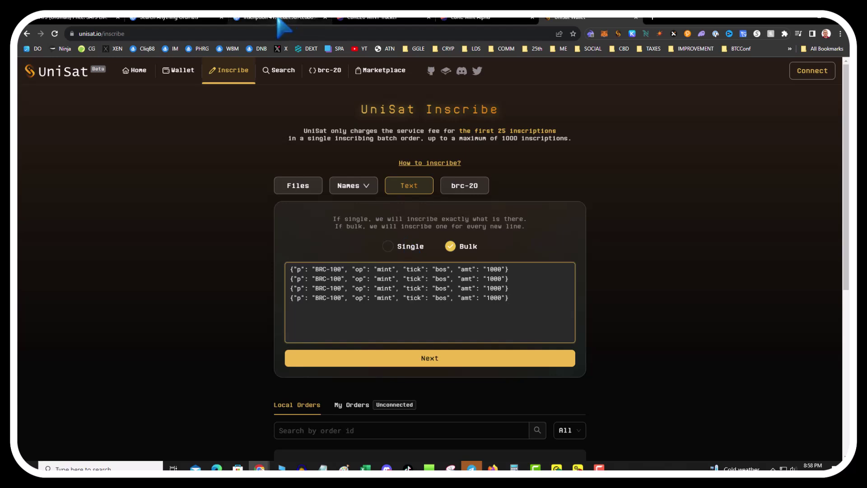
Step: Switch to the CBRC20 MINT Tracker on Dune and search the dashboards for BRC-100
left_click(182, 19)
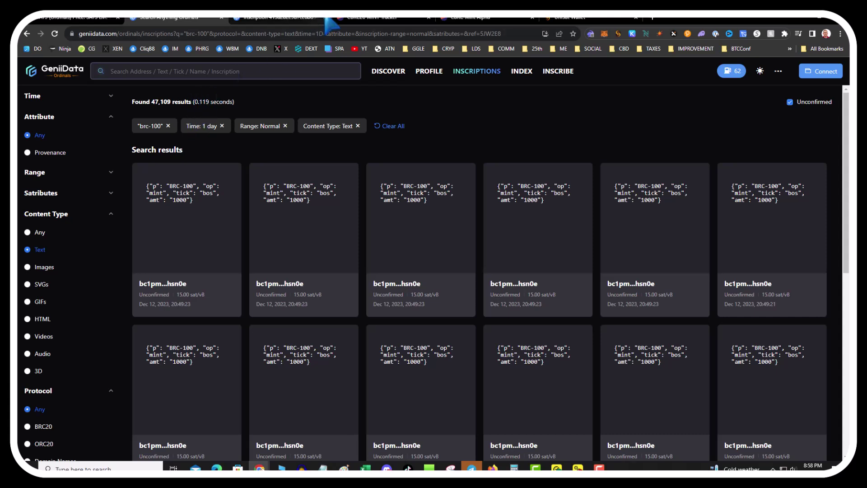
left_click_drag(377, 18, 293, 19)
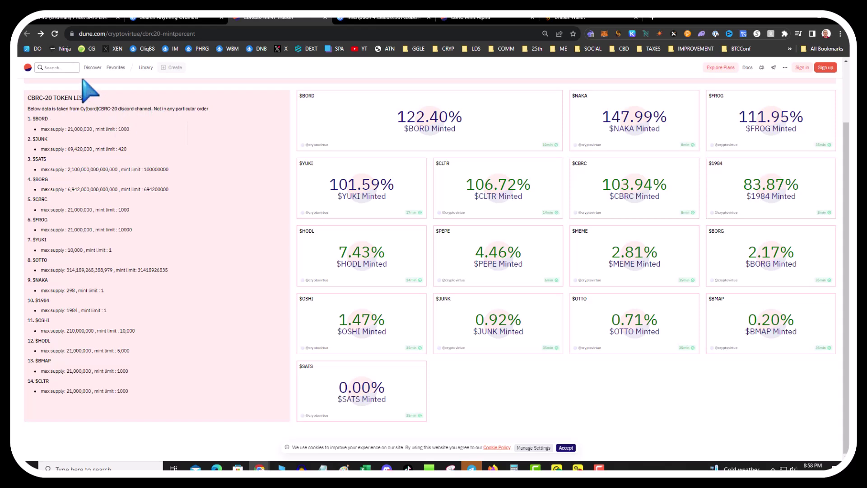
left_click(57, 67)
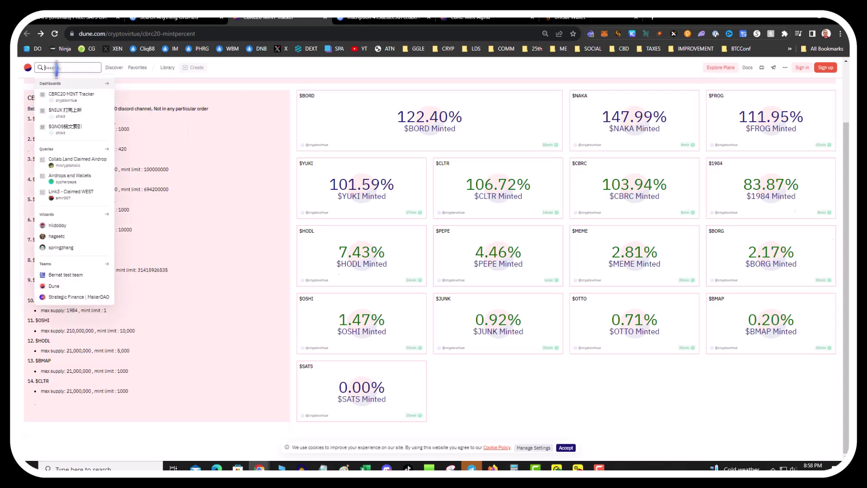
type("BRC2")
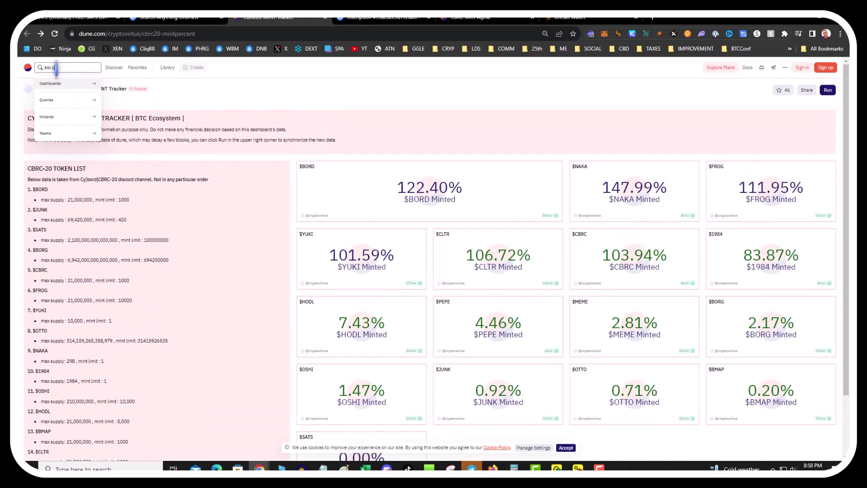
key("BackSpace")
key("BackSpace")
key("BackSpace")
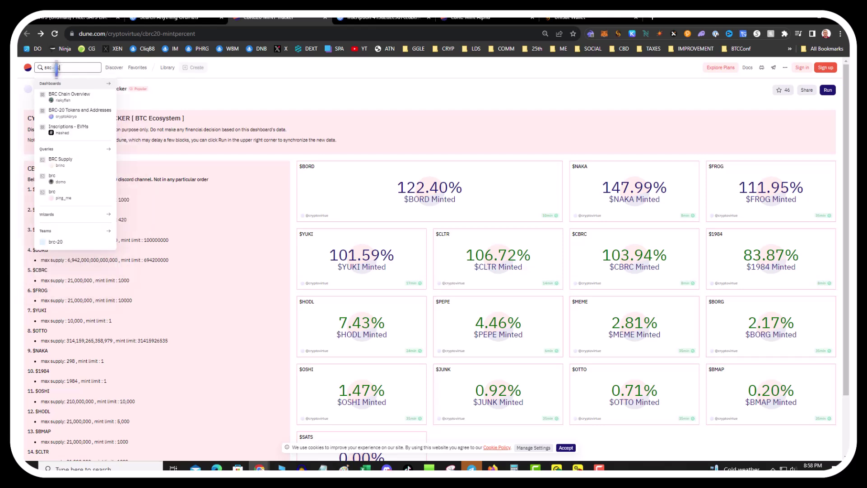
type("100")
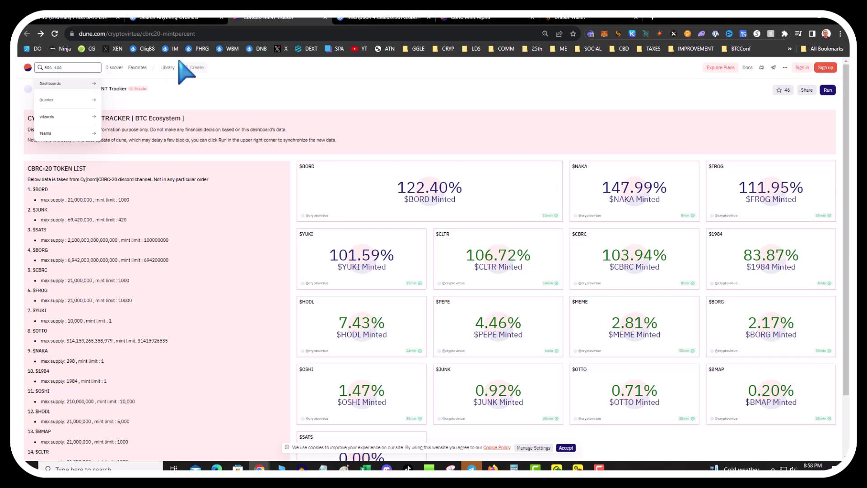
key("BackSpace")
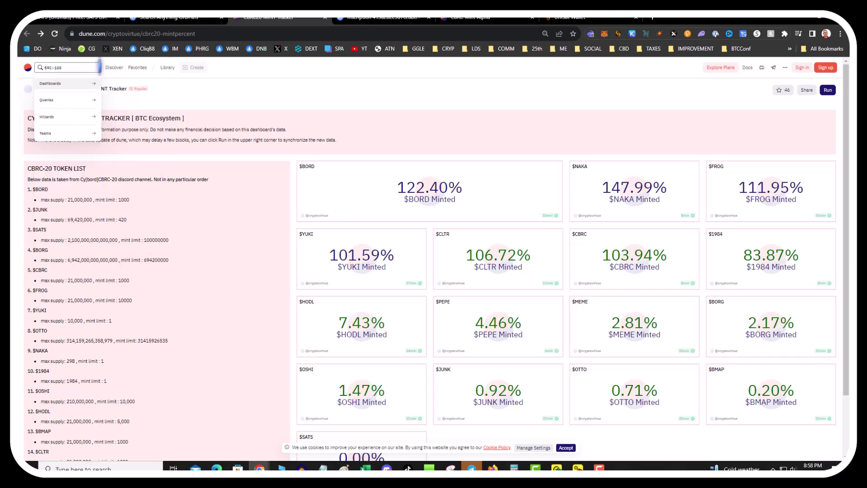
key("Return")
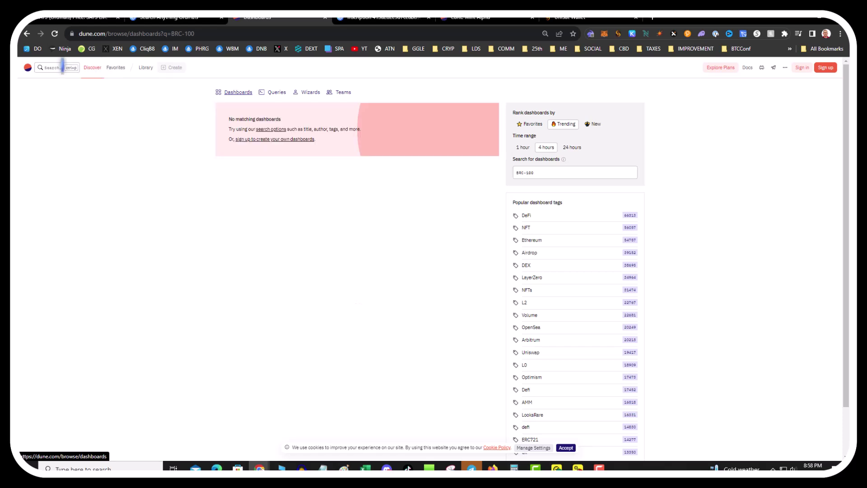
Step: Look up BRC100 in the Dune search and return to the CBRC20 MINT Tracker
left_click(61, 67)
type("BRC100")
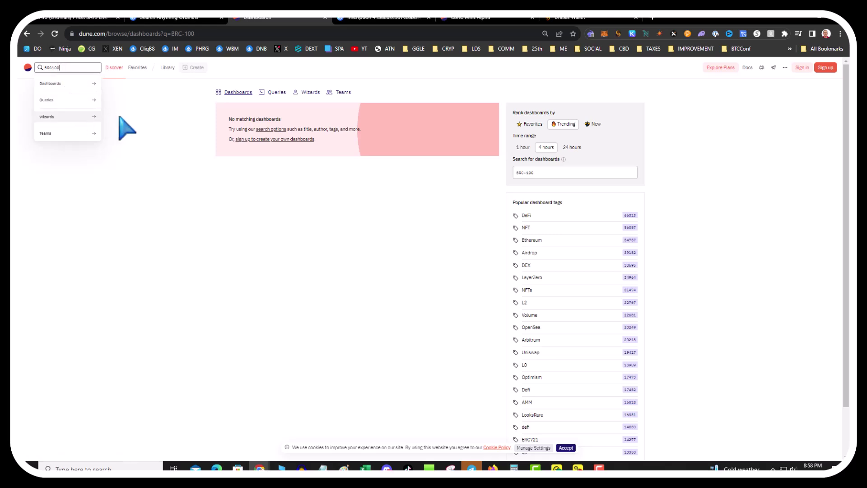
left_click(27, 33)
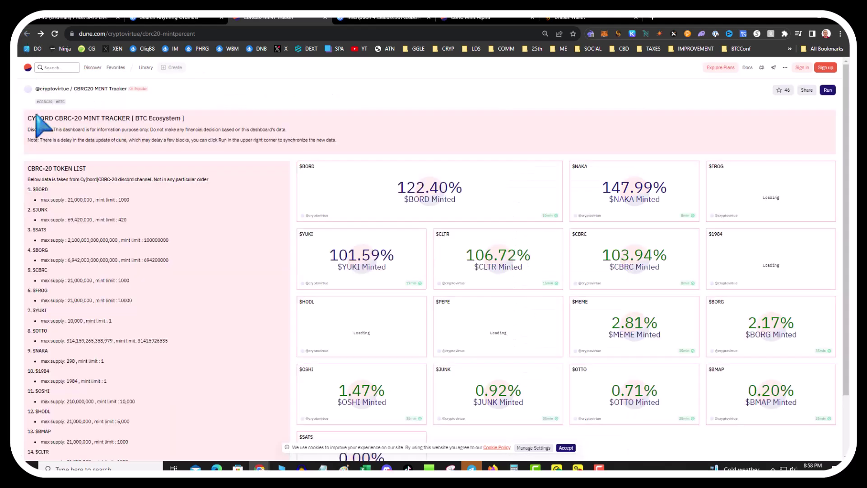
Step: Search Dune for cbrc-20, open the CBRC-20 dashboard from the suggestions, and return to the CBRC20 MINT Tracker
left_click(58, 67)
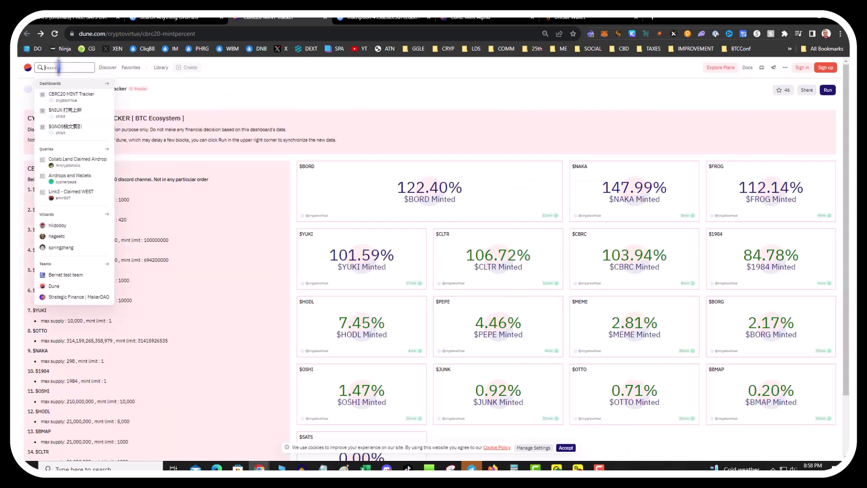
type("ca")
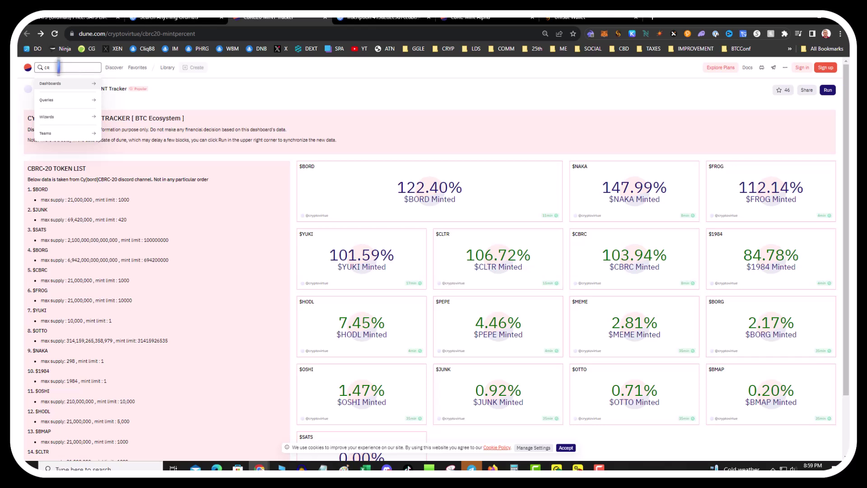
type("rc-20")
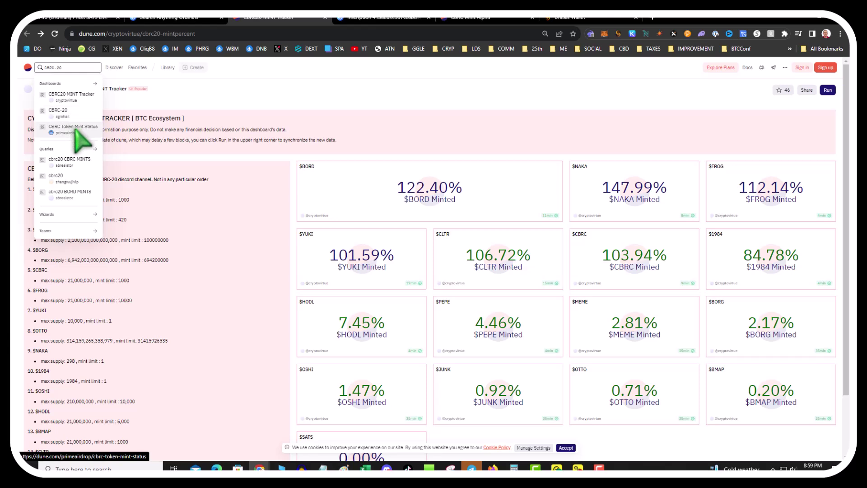
left_click(72, 113)
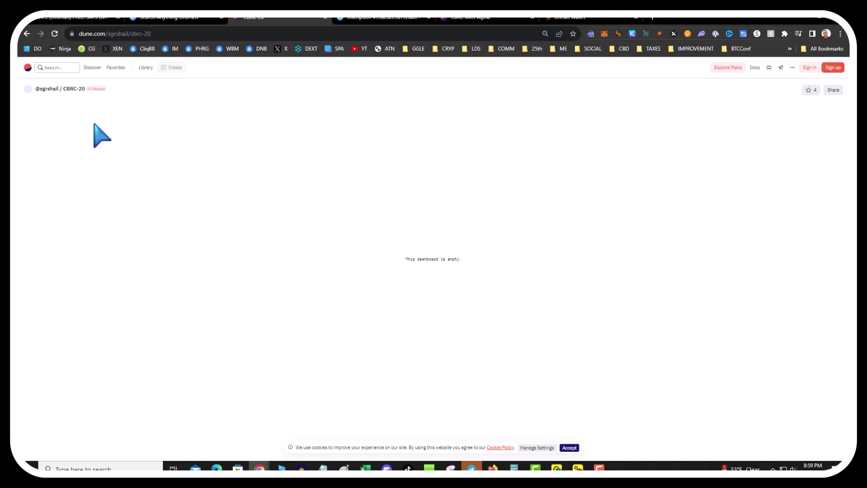
left_click(27, 34)
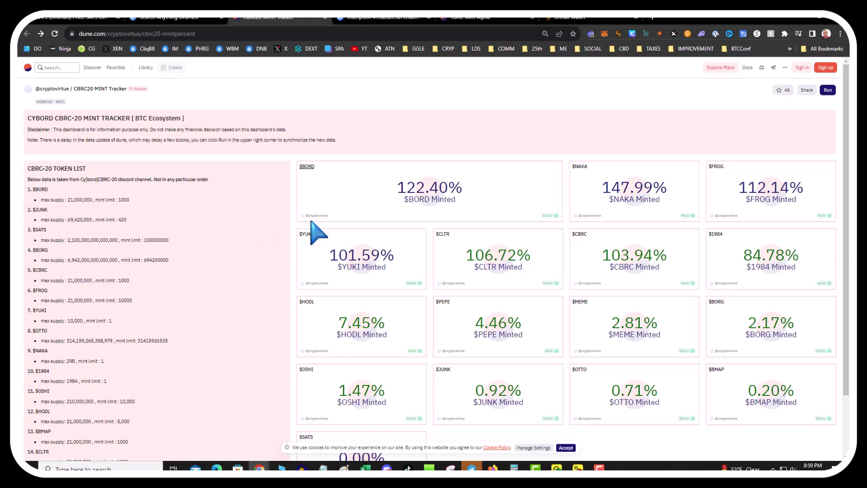
Step: Examine the token mint percentages on the tracker and highlight the $BORD minted figure
scroll(343, 233, "down", 2)
scroll(414, 203, "up", 1)
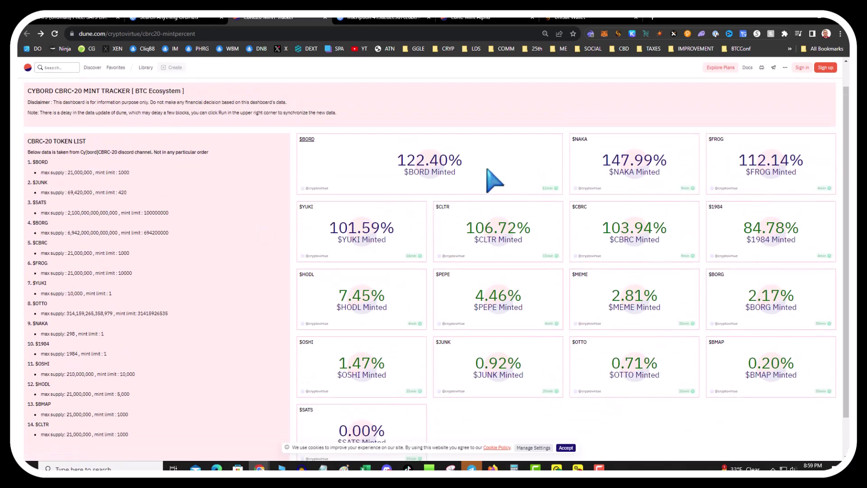
left_click_drag(455, 172, 398, 178)
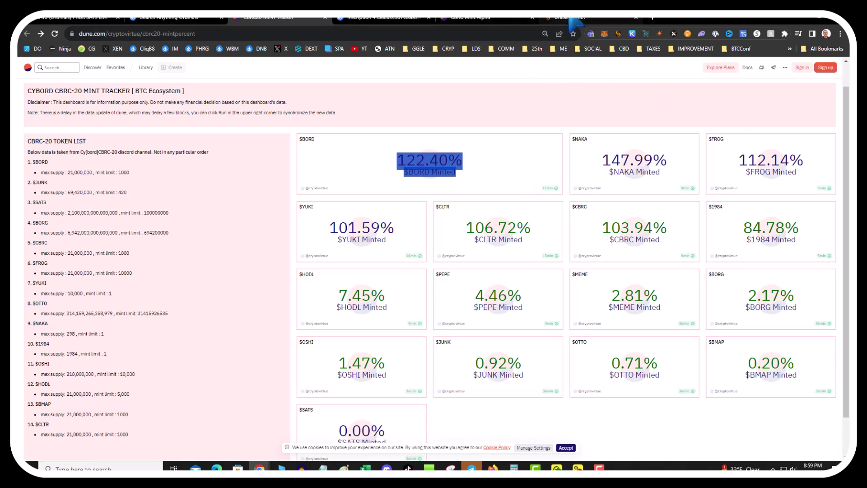
Step: Return to UniSat Inscribe, delete all mint lines except the first, and remove 100 from its protocol value
mouse_move(574, 20)
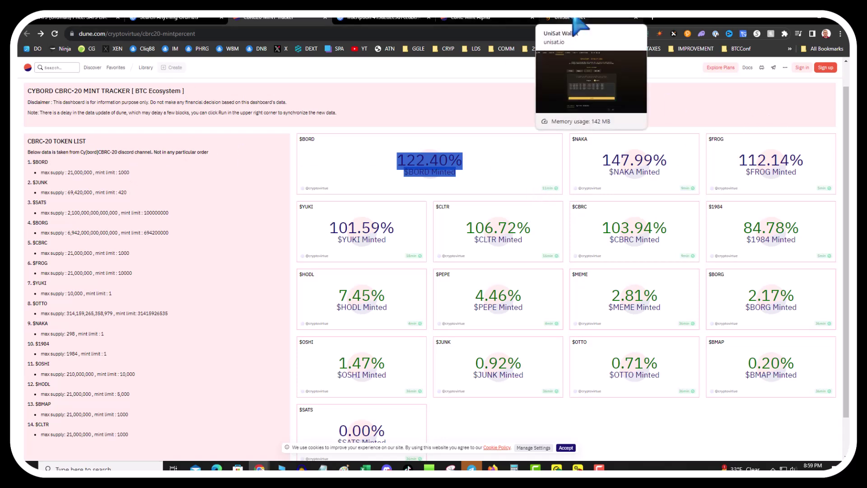
left_click(574, 21)
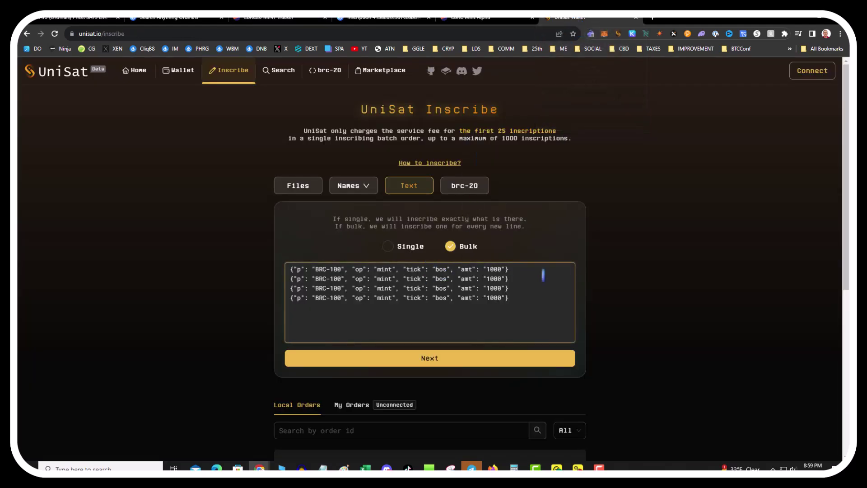
left_click_drag(520, 297, 270, 279)
key("BackSpace")
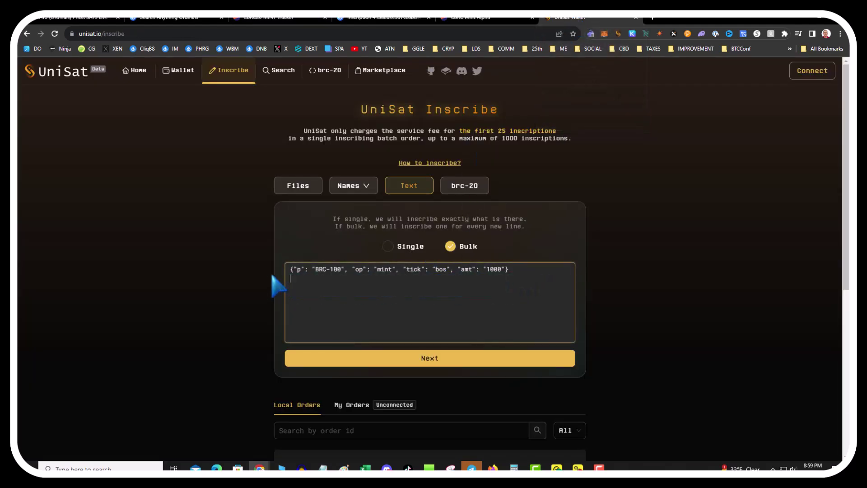
key("Delete")
key("Delete")
key("Delete")
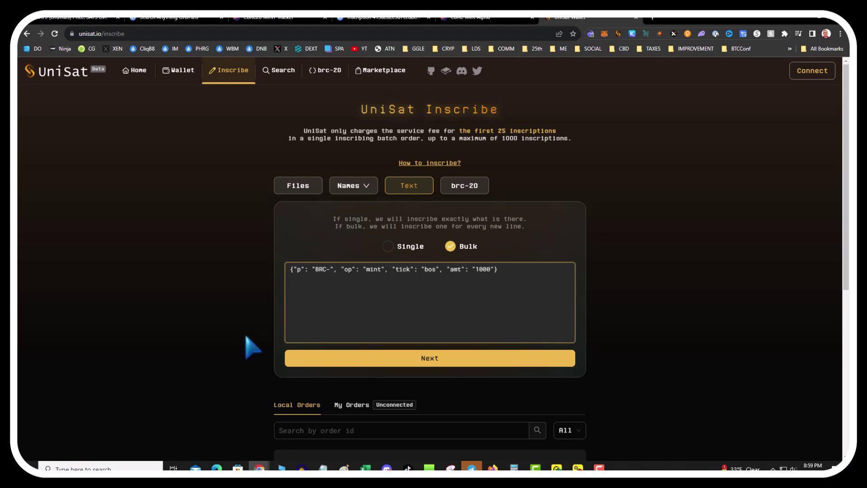
Step: Replace the whole inscription text with {"p":"CBRC-20","op":"mint","tick":"CBRC","amt":"1000"}
left_click(322, 468)
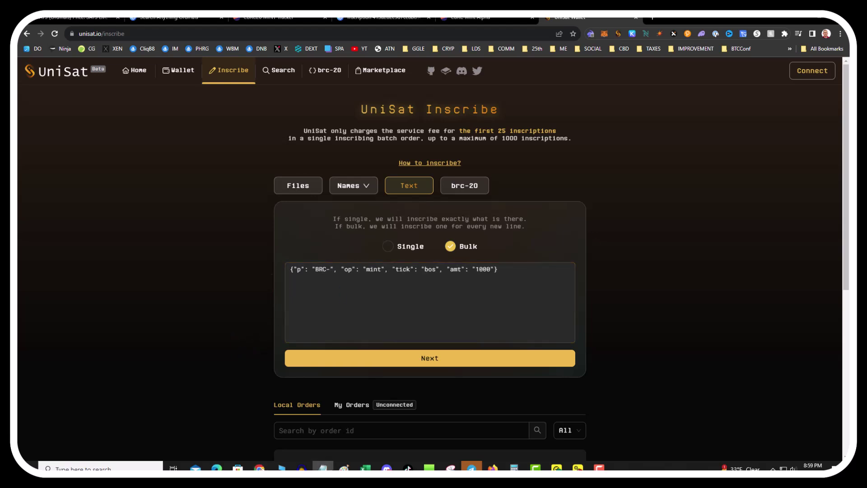
left_click_drag(549, 273, 168, 261)
type("{\"p\":\"CBRC-20\",\"op\":\"mint\",\"tick\":\"CBRC\",\"amt\":\"1000\"}")
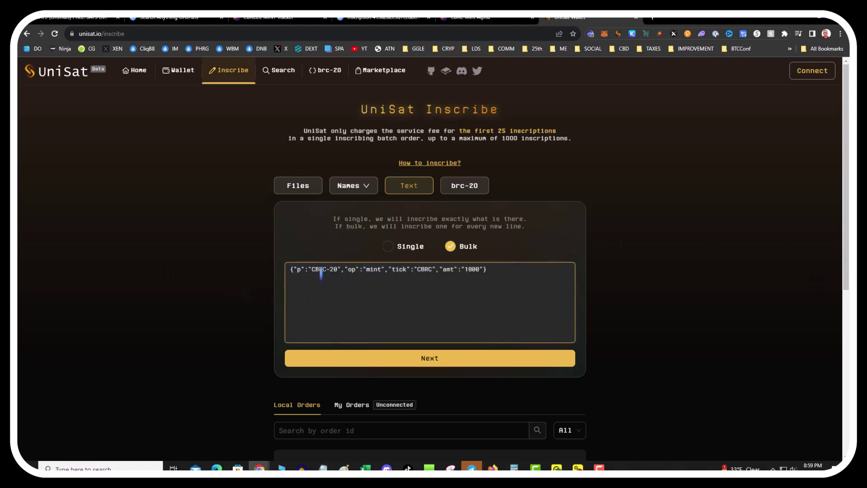
Step: Change the tick value in the CBRC-20 mint text to BORD
left_click(418, 270)
type("BOOD")
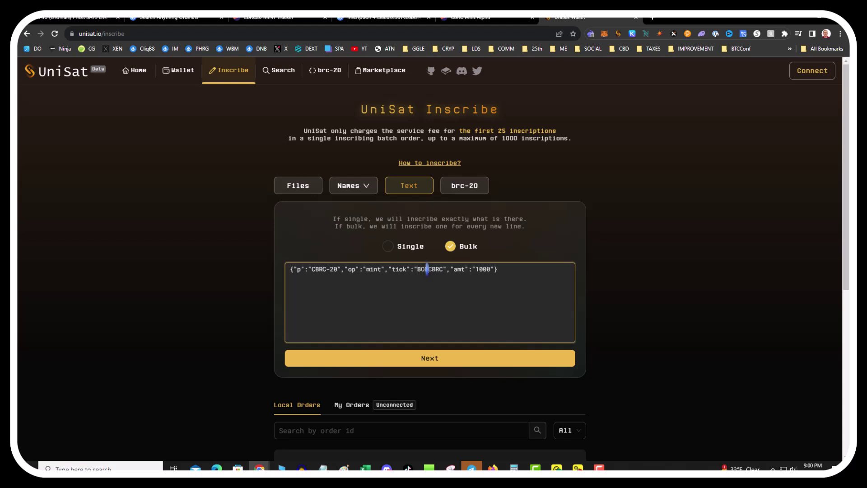
key("Delete")
key("Delete")
key("Delete")
key("Delete")
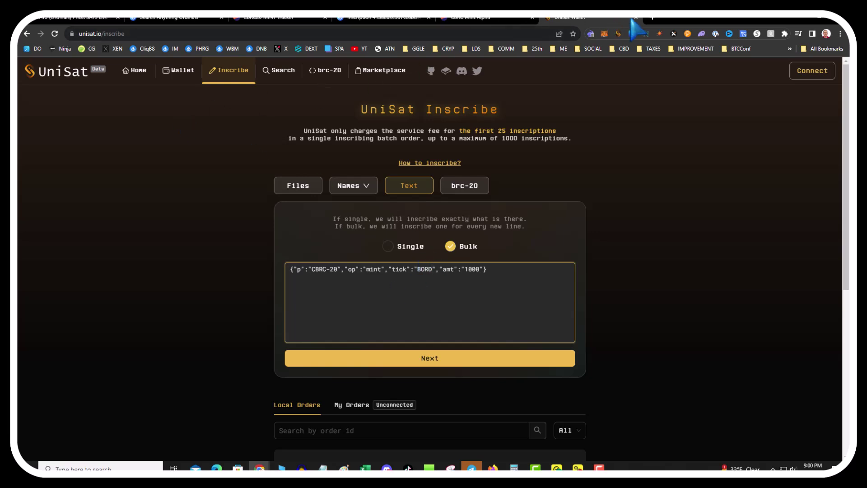
Step: Open the Bookmark Ninja dashboard in a new browser tab and launch the bookmarked Cybord CBRC-20 mint tool, THECRAFT
left_click(651, 18)
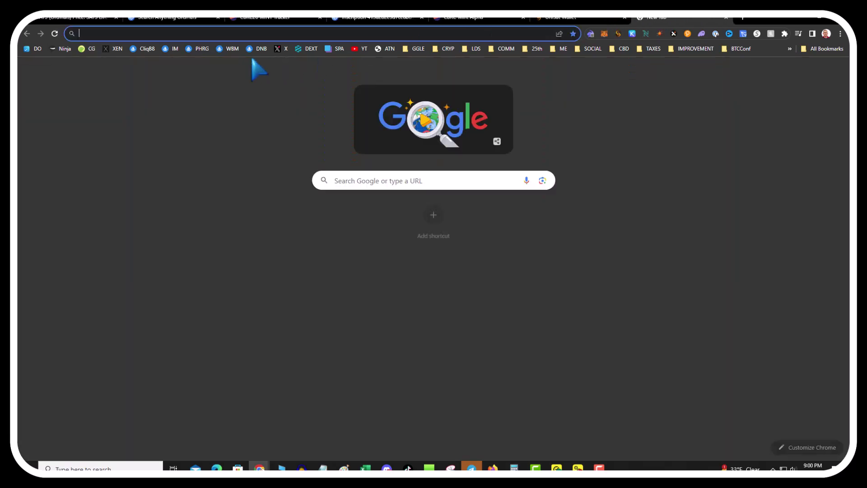
left_click(64, 49)
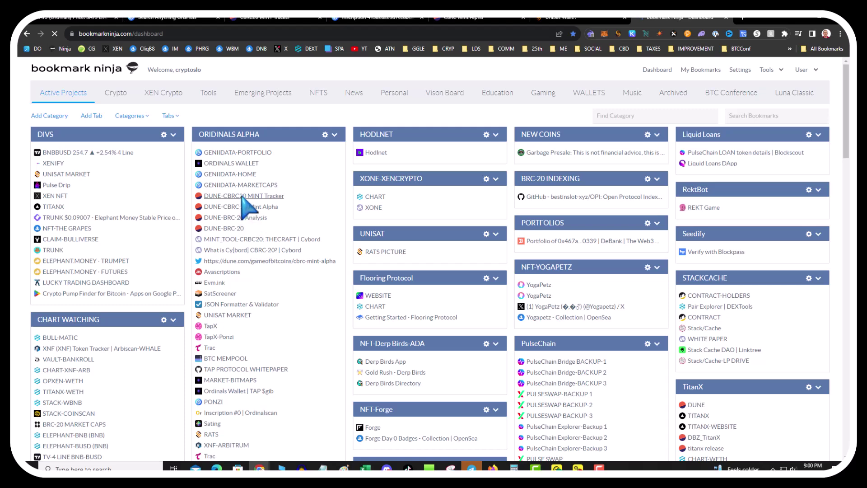
left_click(255, 240)
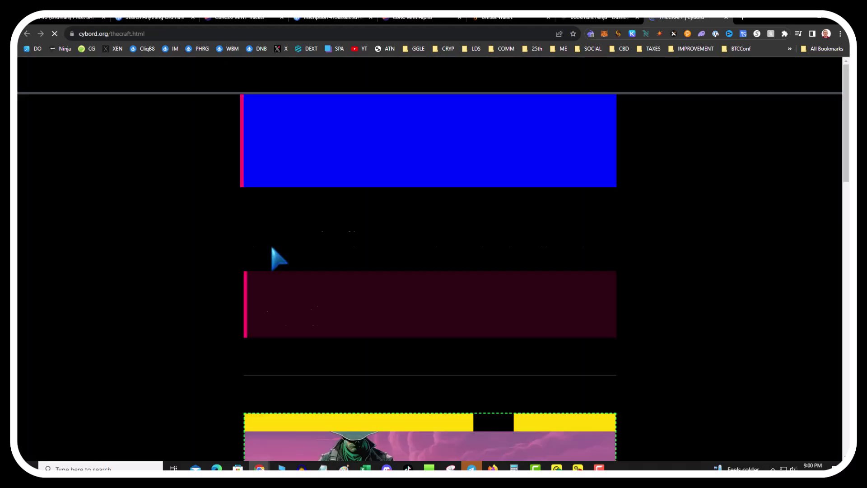
Step: Fill the Cybord form's content text area with the mint text {"p":"CBRC-20","op":"mint","tick":"CBRC","amt":"1000"}
scroll(352, 255, "down", 2)
scroll(351, 256, "down", 10)
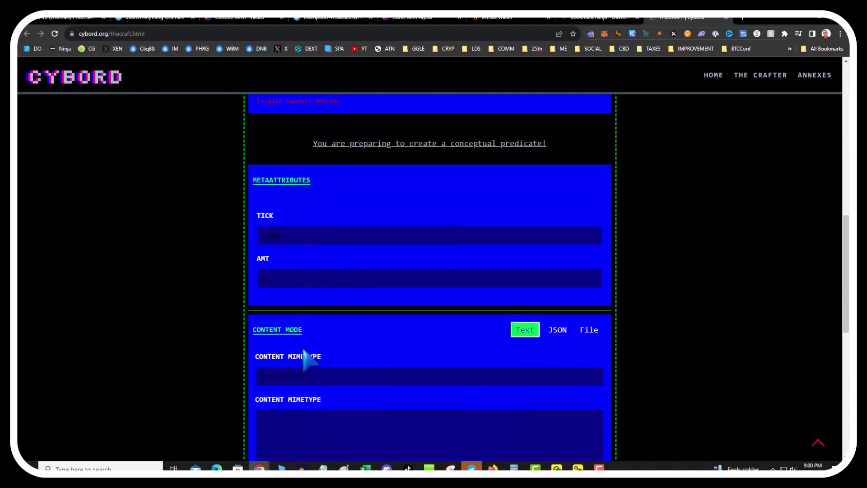
scroll(303, 350, "down", 3)
left_click(293, 305)
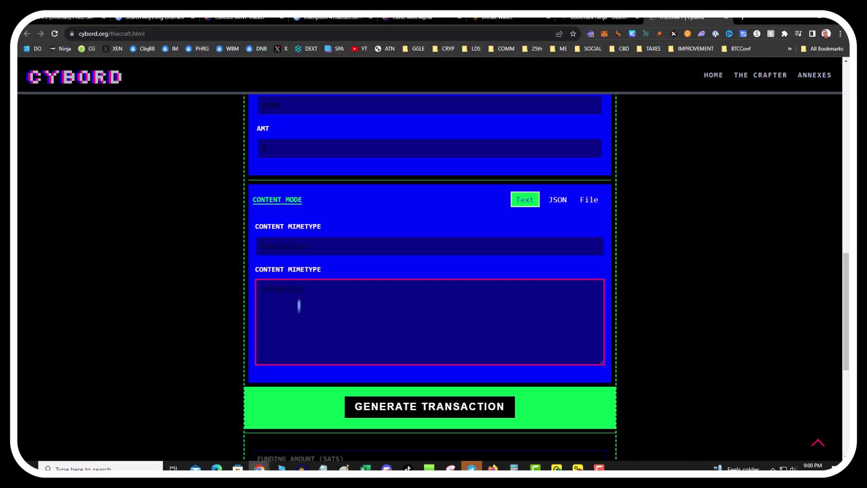
left_click_drag(304, 291, 220, 273)
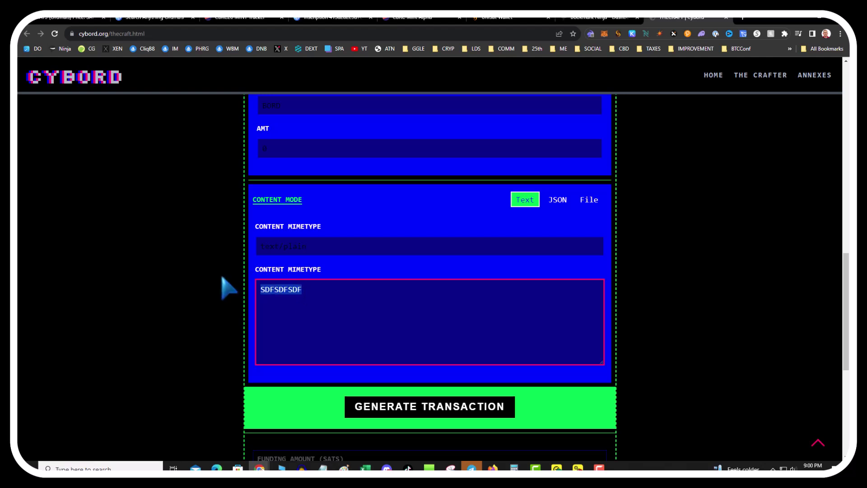
type("{\"p\":\"CBRC-20\",\"op\":\"mint\",\"tick\":\"CBRC\",\"amt\":\"1000\"}")
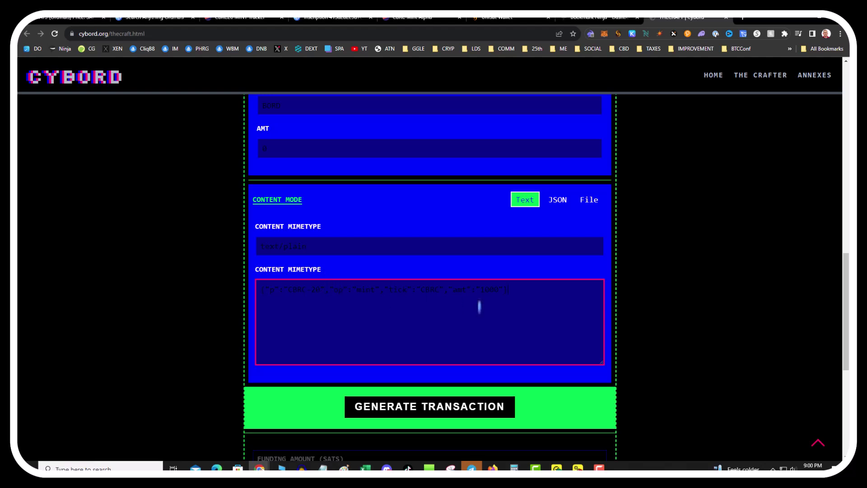
Step: Highlight the entered mint text and review the mint form's attribute and reception address fields
left_click_drag(526, 294, 270, 289)
scroll(381, 248, "up", 5)
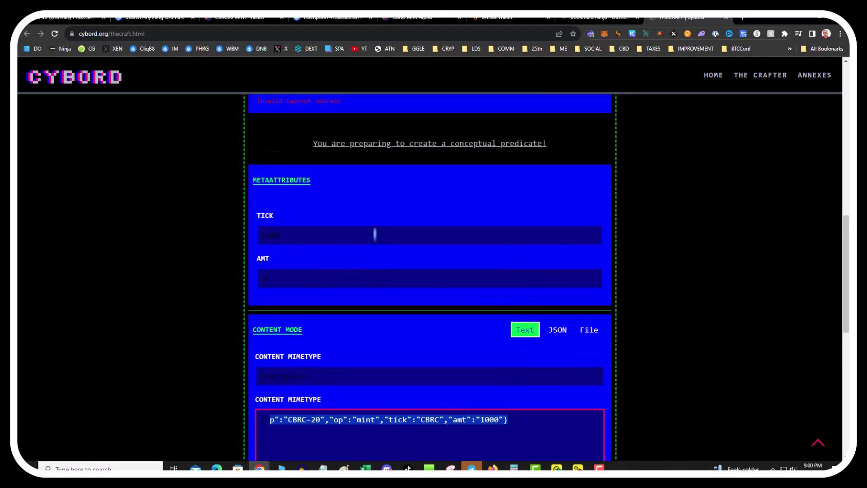
scroll(382, 246, "up", 2)
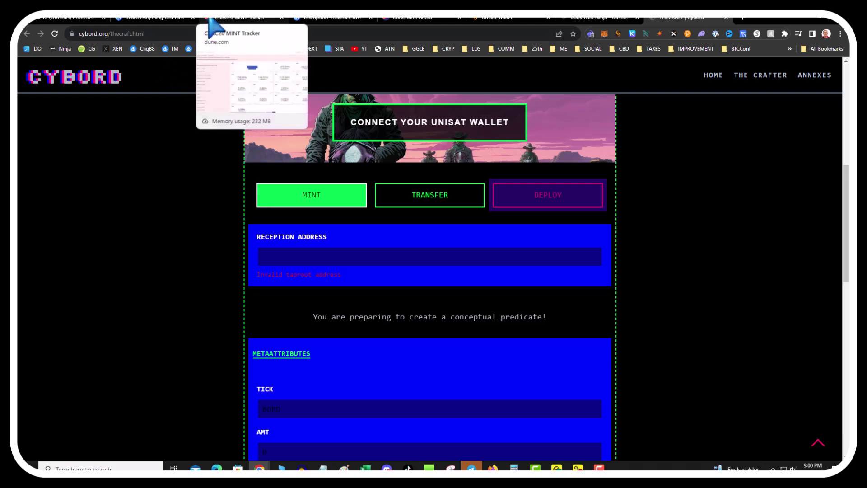
Step: Return to the Dune CBRC20 MINT Tracker and highlight the $CBRC and $1984 minted figures
left_click(230, 21)
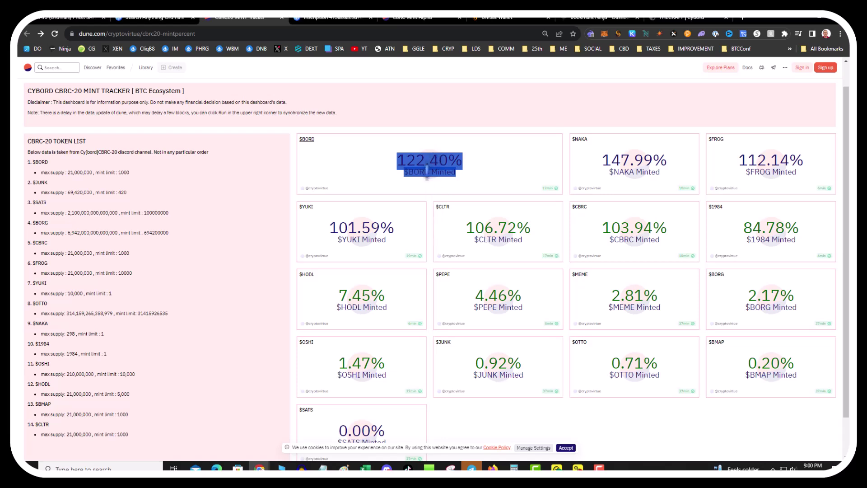
left_click_drag(663, 232, 601, 225)
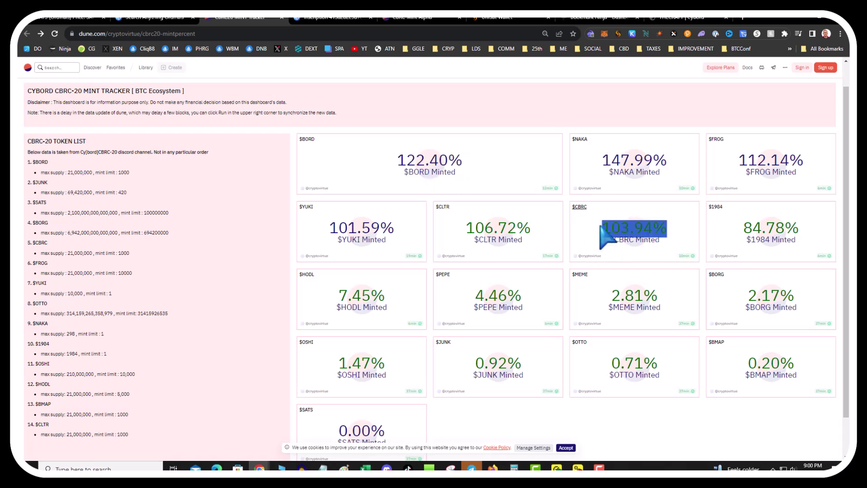
left_click(768, 232)
left_click_drag(808, 253, 741, 229)
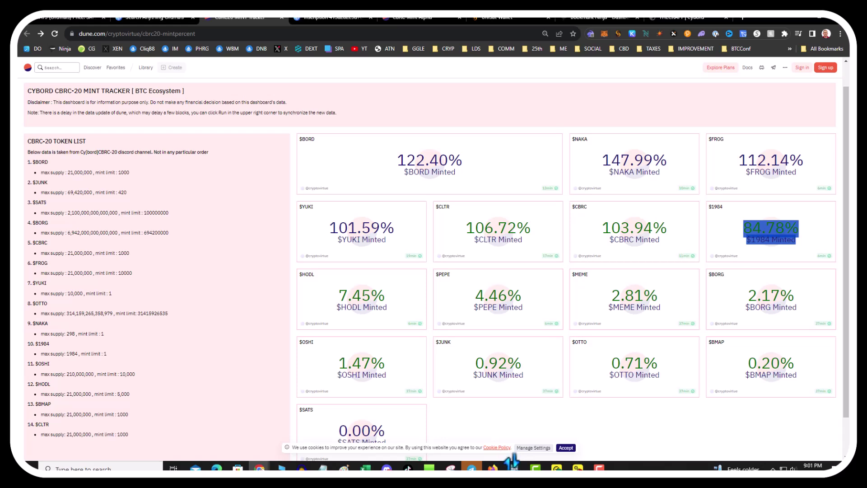
Step: Switch to Calculator, clear it, and divide the 21,000,000 max supply by the 1000 mint limit
left_click(514, 467)
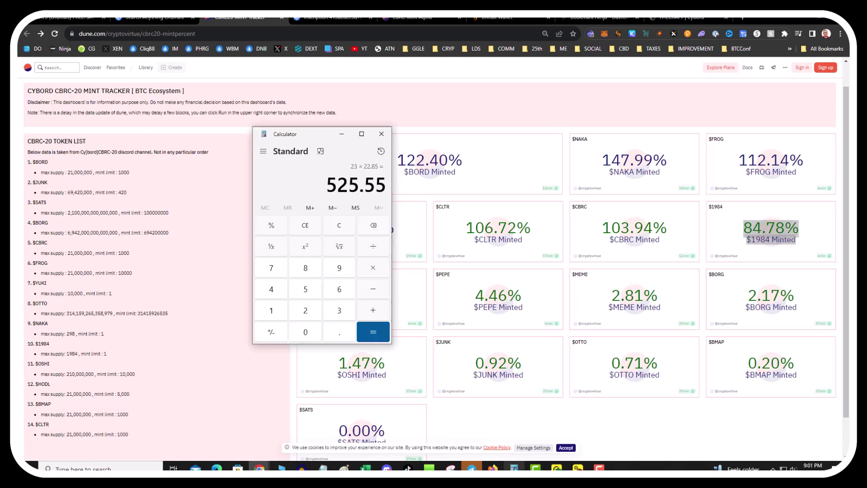
left_click(339, 225)
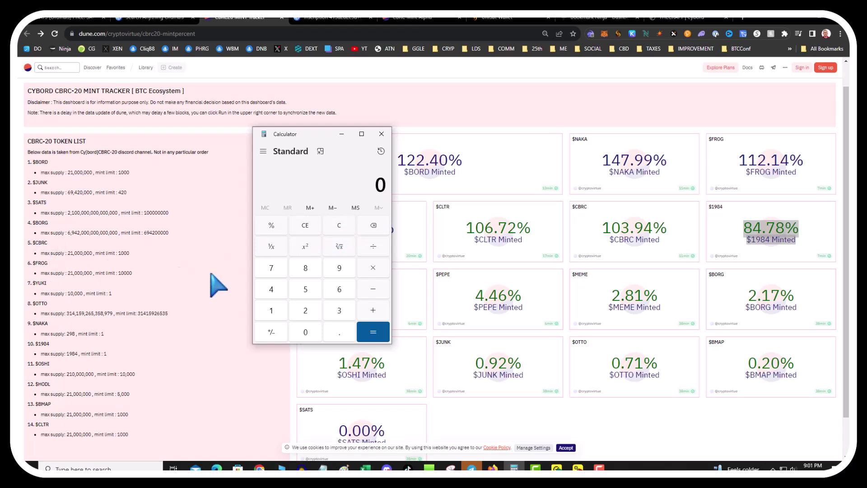
type("21,000,000")
left_click(373, 246)
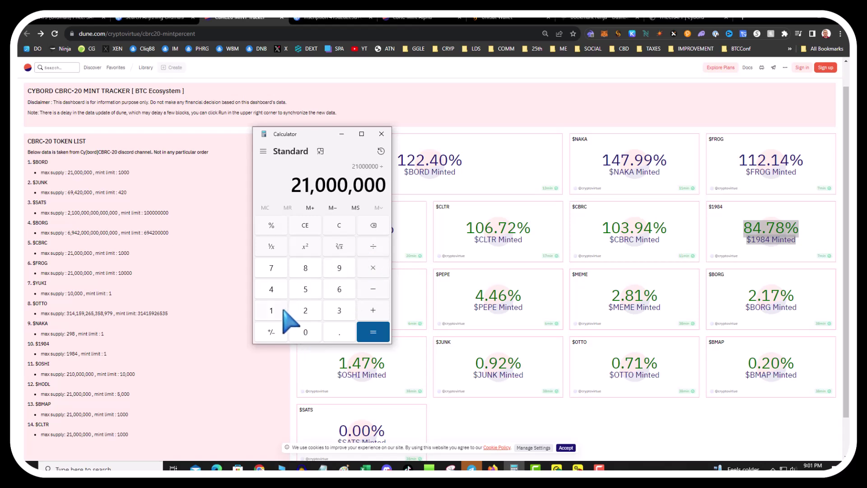
left_click(284, 303)
left_click(310, 334)
left_click(311, 335)
left_click(312, 335)
left_click(373, 334)
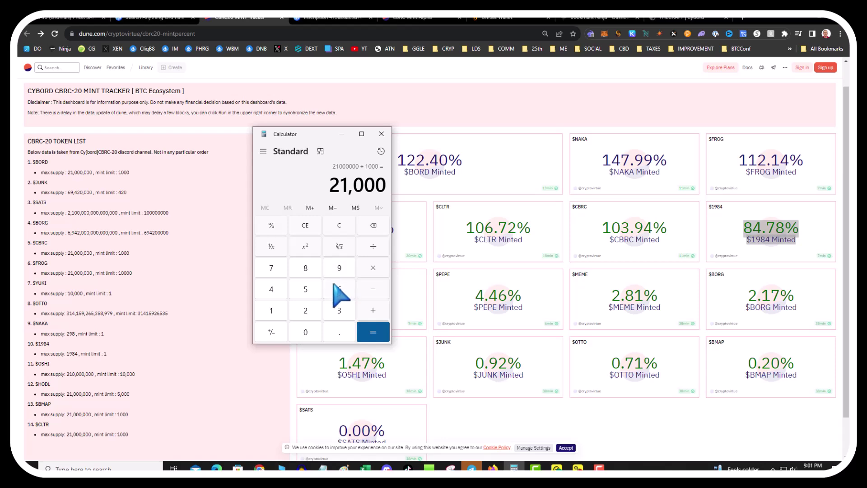
Step: Highlight the $CBRC minted percentage on the tracker and review the token list's max supplies and mint limits
left_click_drag(606, 227, 684, 223)
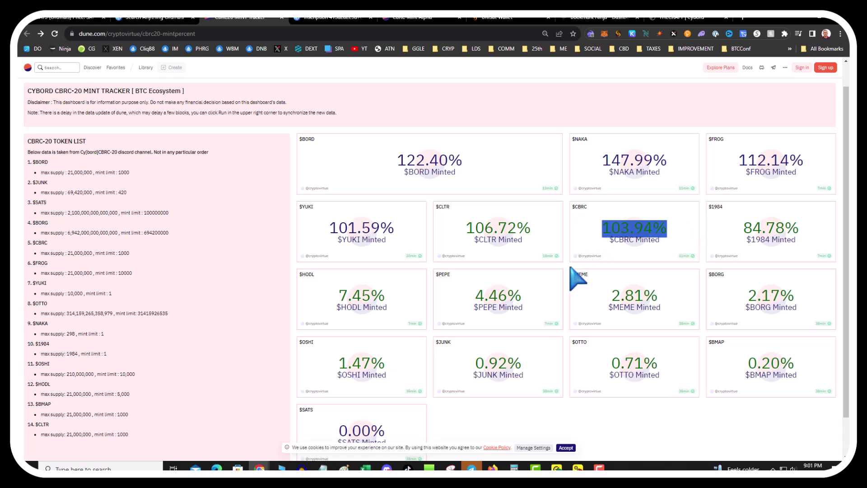
left_click(501, 289)
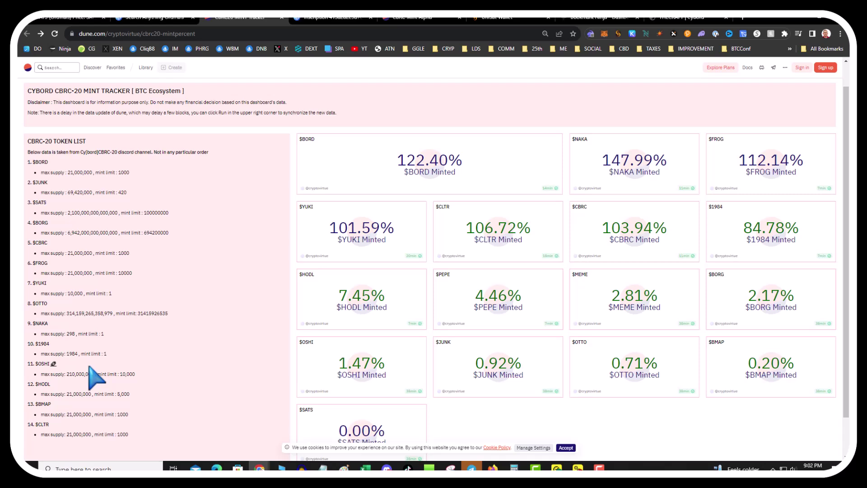
scroll(100, 373, "down", 1)
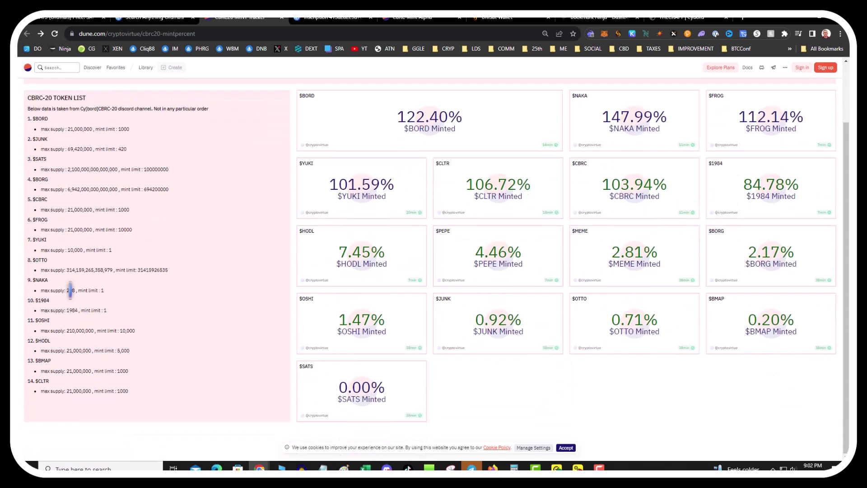
scroll(136, 286, "up", 1)
scroll(136, 285, "up", 1)
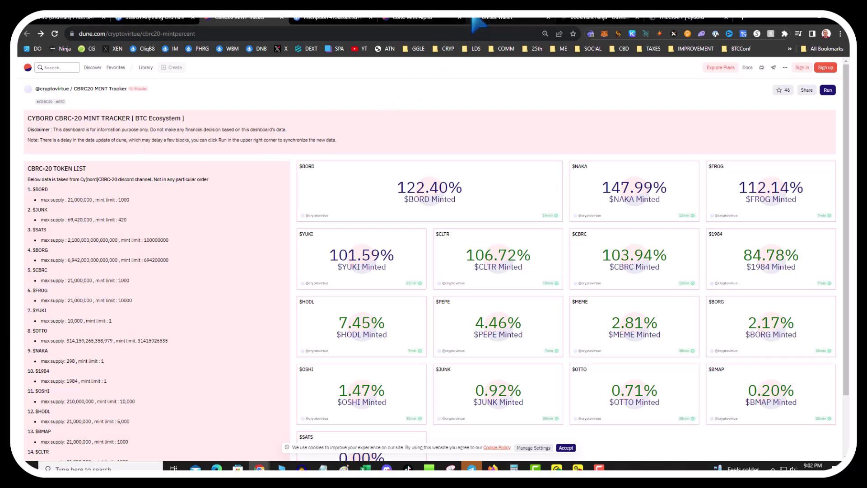
Step: Highlight the BORD mint text in UniSat Inscribe and the $PEPE mint limit on Dune's CBRC Mint Alpha dashboard
left_click(496, 18)
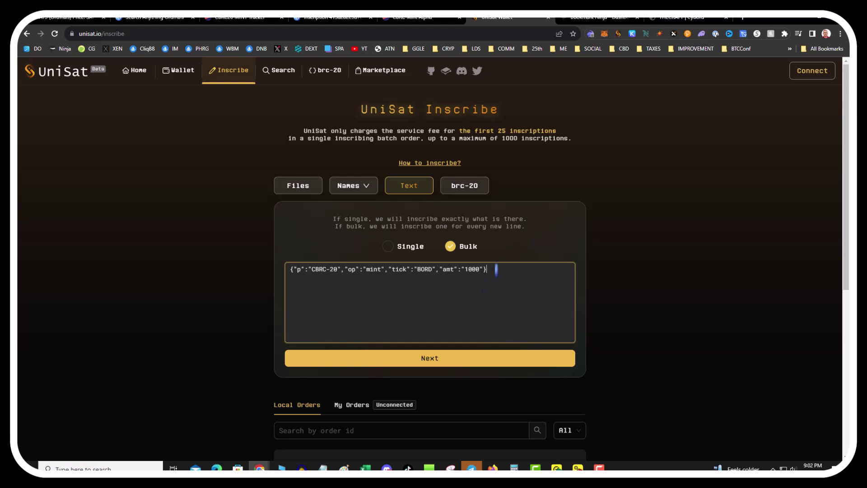
left_click_drag(501, 269, 259, 256)
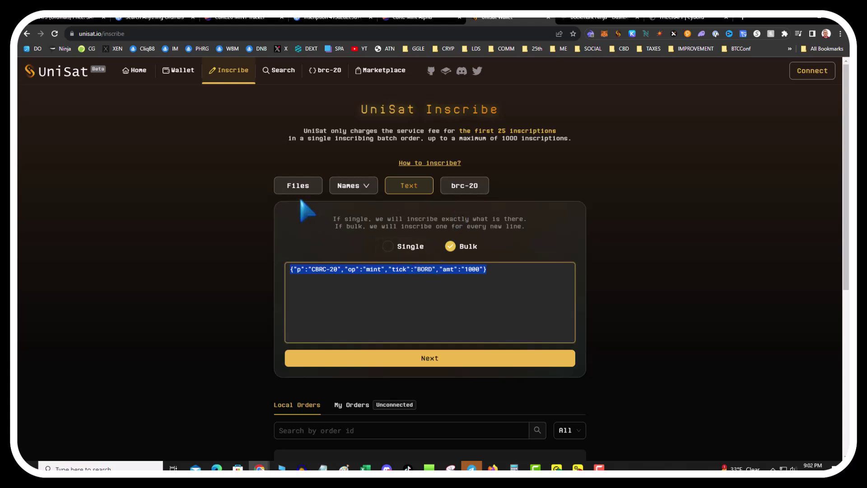
left_click(402, 19)
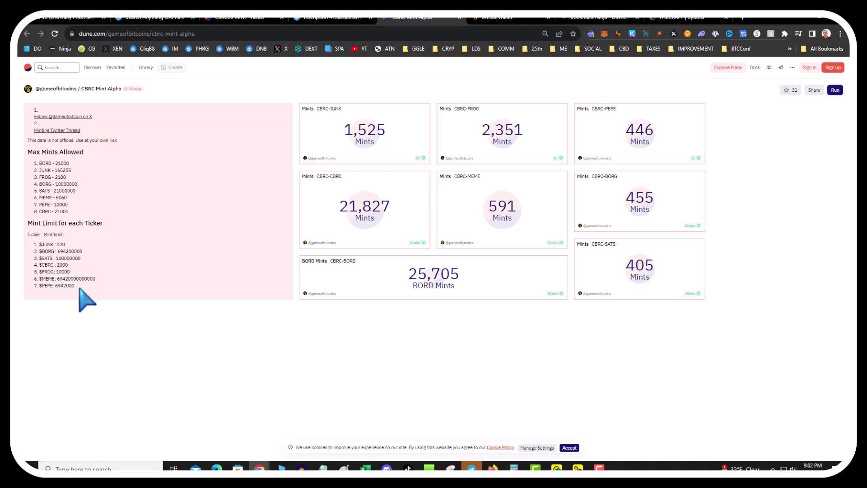
left_click_drag(69, 287, 53, 290)
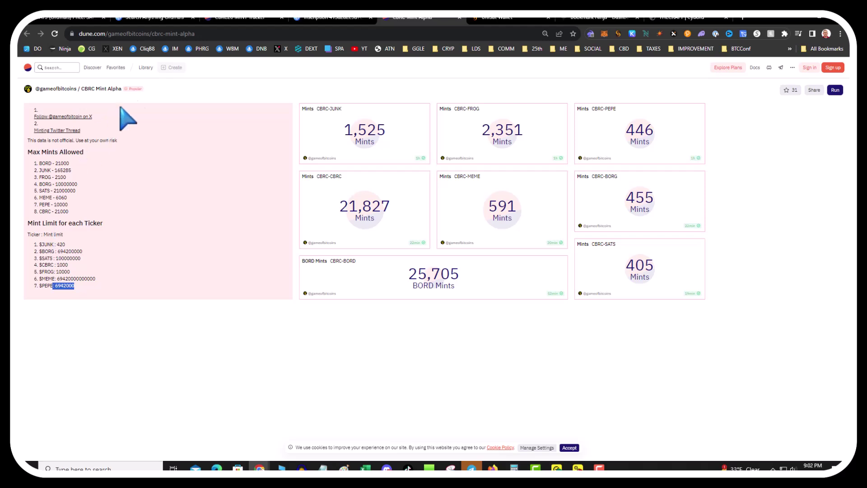
Step: Return to GeniiData, search the inscriptions for CBRC-20, and exclude unconfirmed inscriptions from the results
left_click(240, 18)
left_click(130, 18)
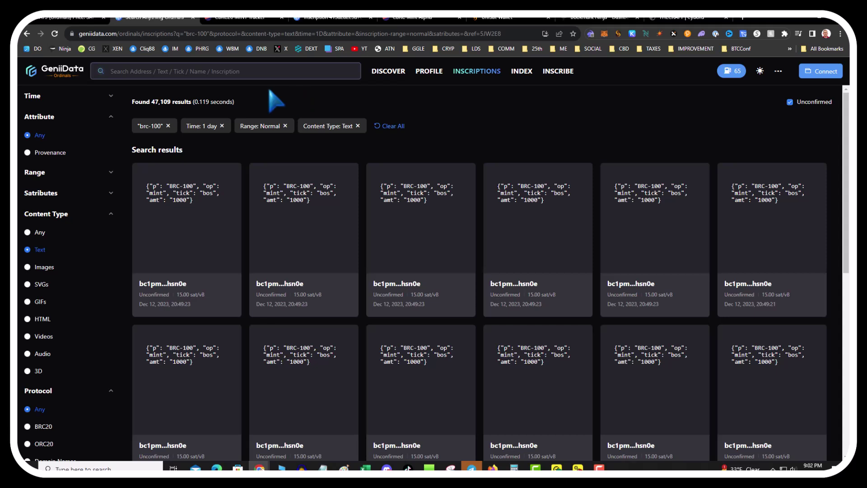
left_click(140, 71)
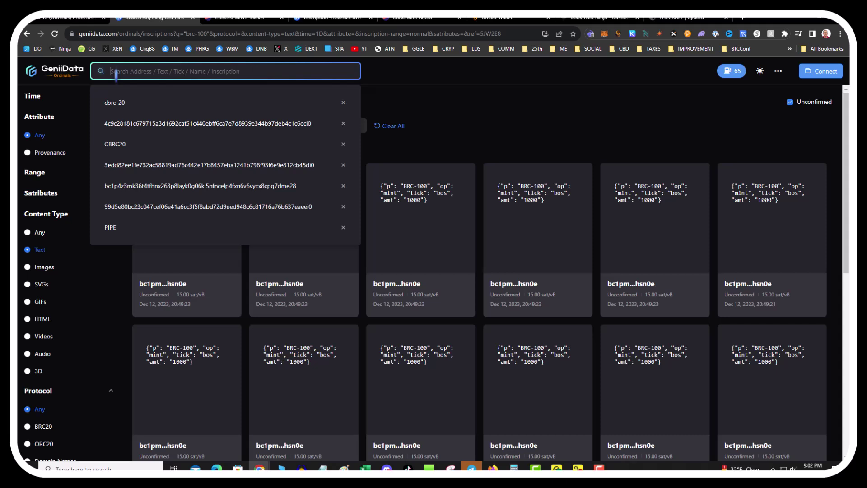
type("CBRC")
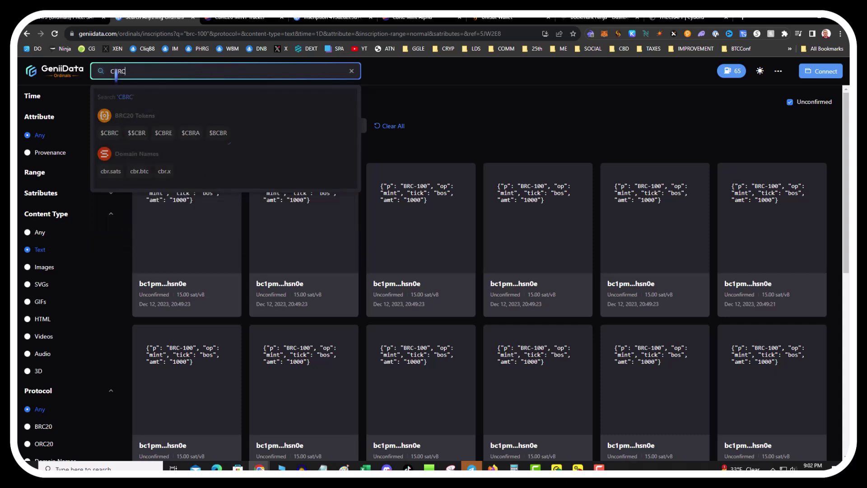
type("-20")
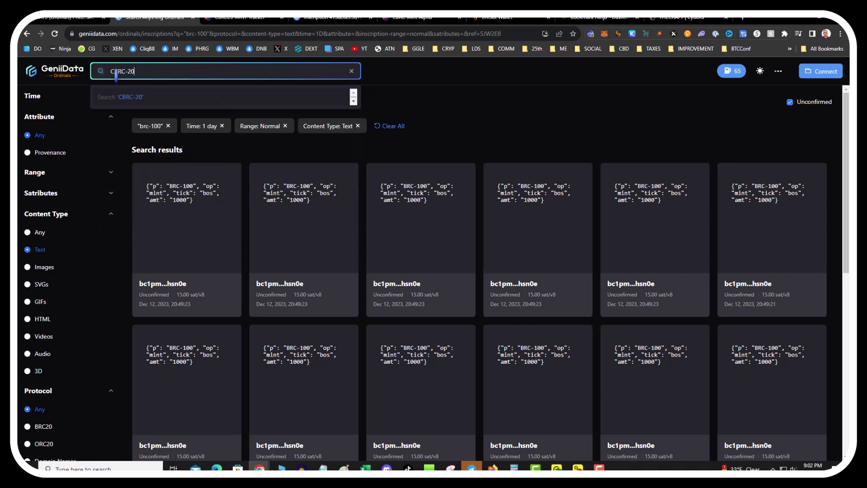
key("Return")
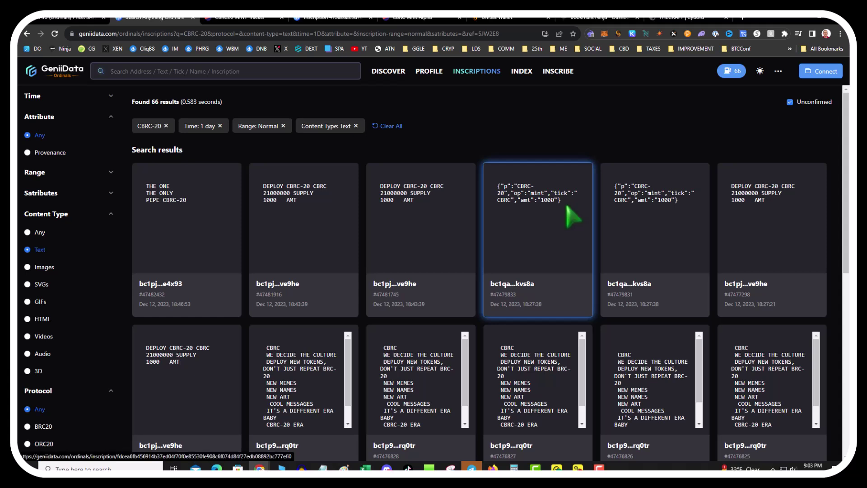
left_click(790, 102)
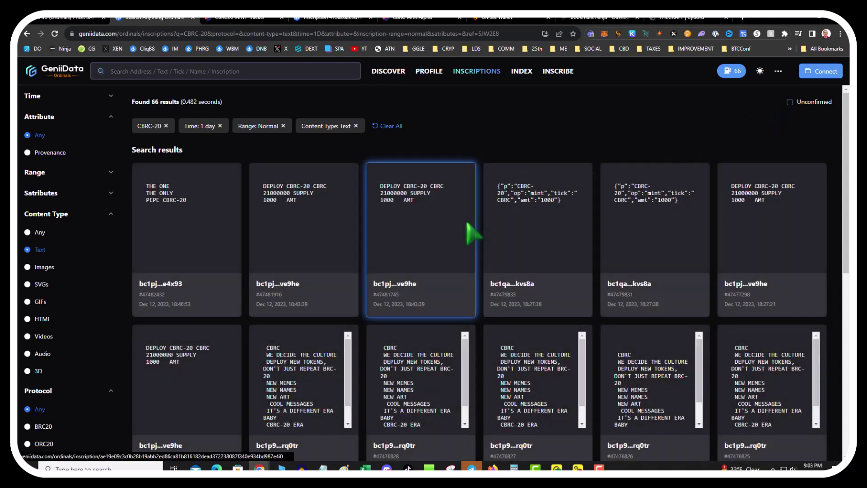
Step: Open the last CBRC mint inscription on the first results page and copy its full mint text
scroll(472, 233, "down", 5)
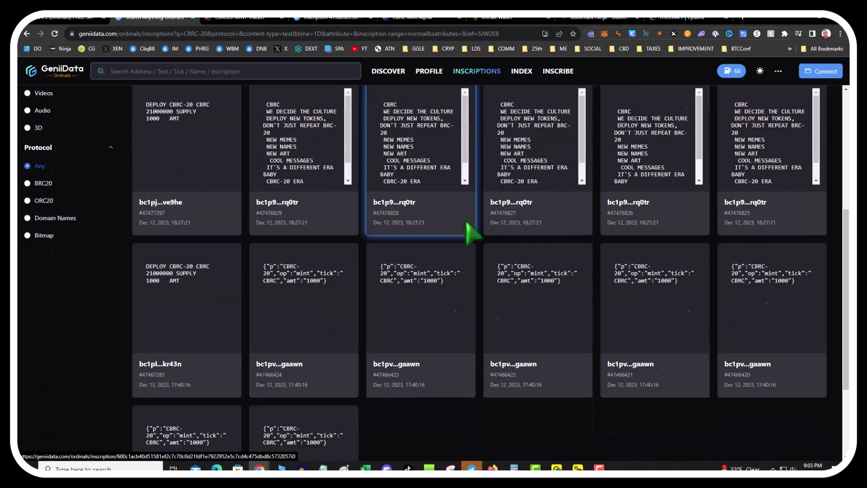
scroll(467, 228, "down", 2)
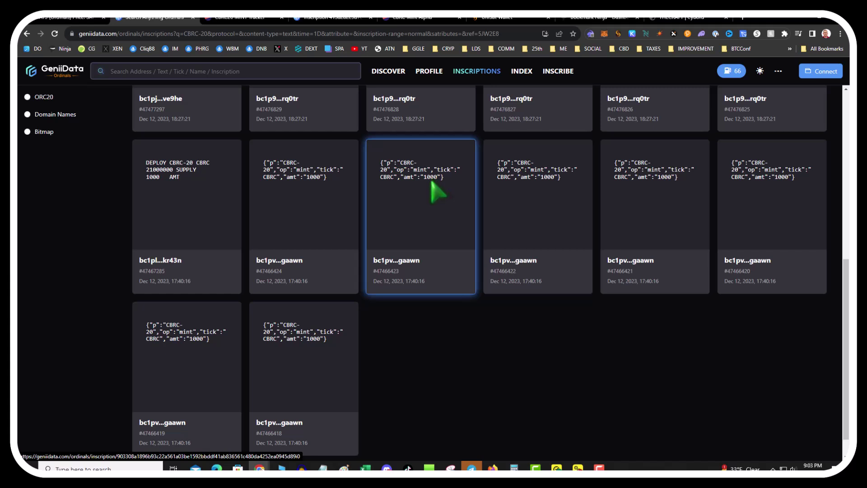
scroll(440, 242, "down", 1)
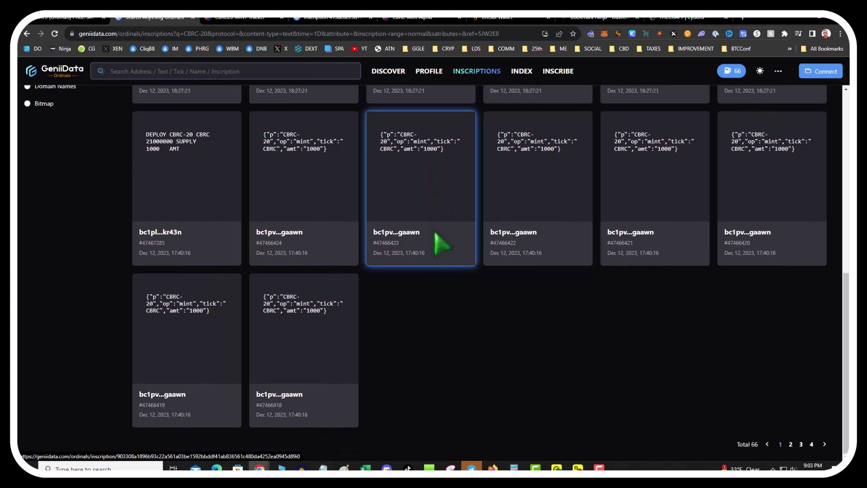
left_click(310, 309)
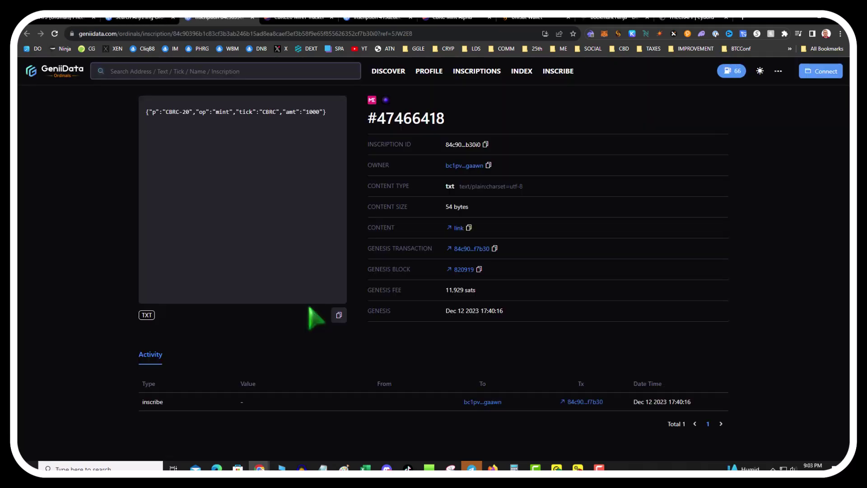
left_click_drag(328, 113, 131, 111)
key("ctrl+c")
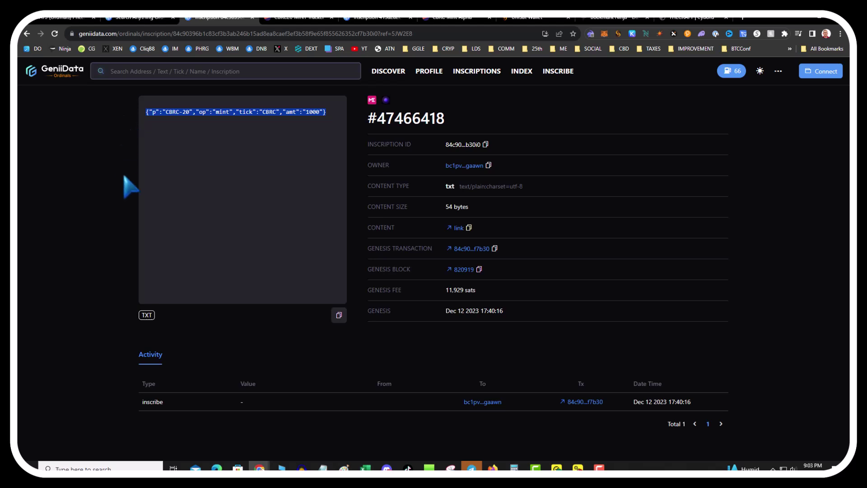
Step: Switch to UniSat Inscribe and replace the bulk BORD text with the copied CBRC mint text for an amount of 1000
left_click(501, 18)
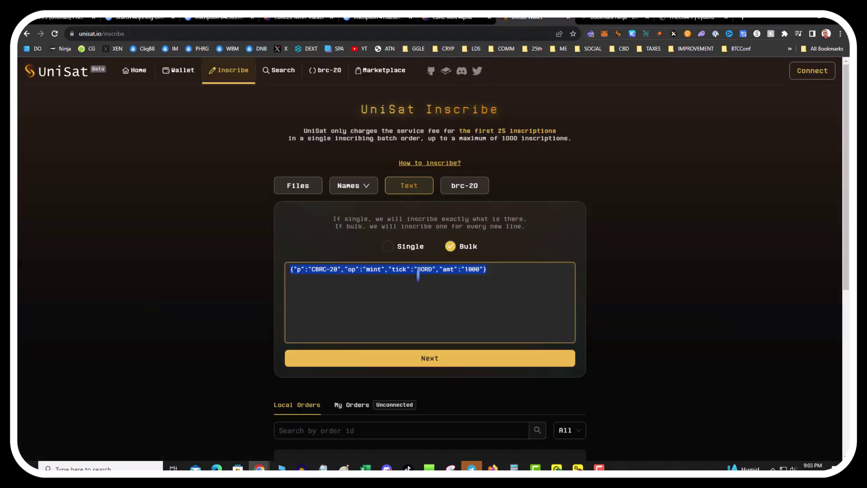
key("ctrl+a")
key("ctrl+v")
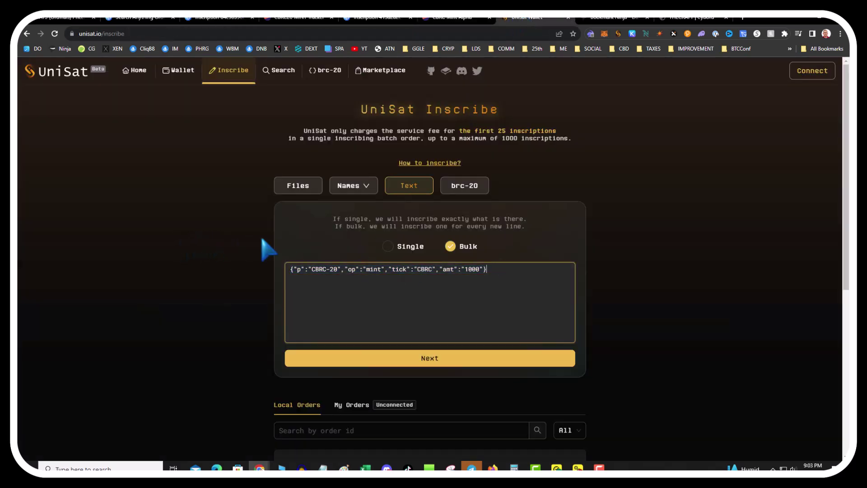
left_click(392, 365)
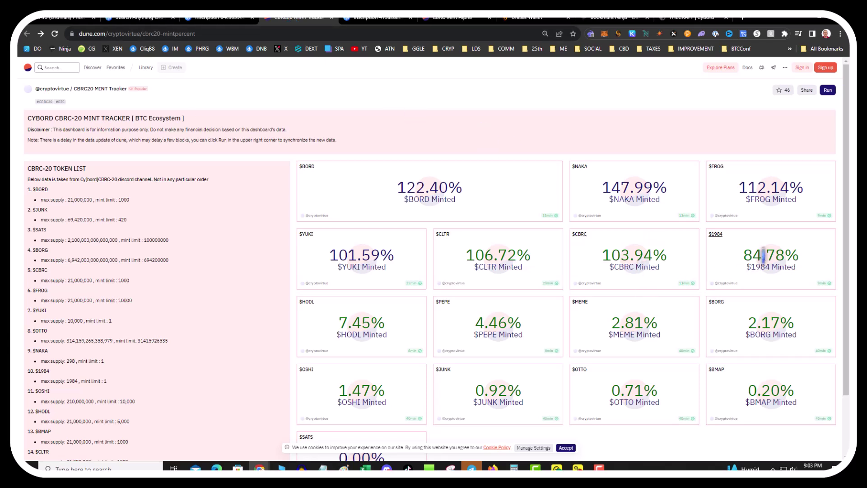
Step: Review the $PEPE minted percentage and the full token list on Dune's CBRC20 Mint Tracker
left_click_drag(485, 324, 475, 323)
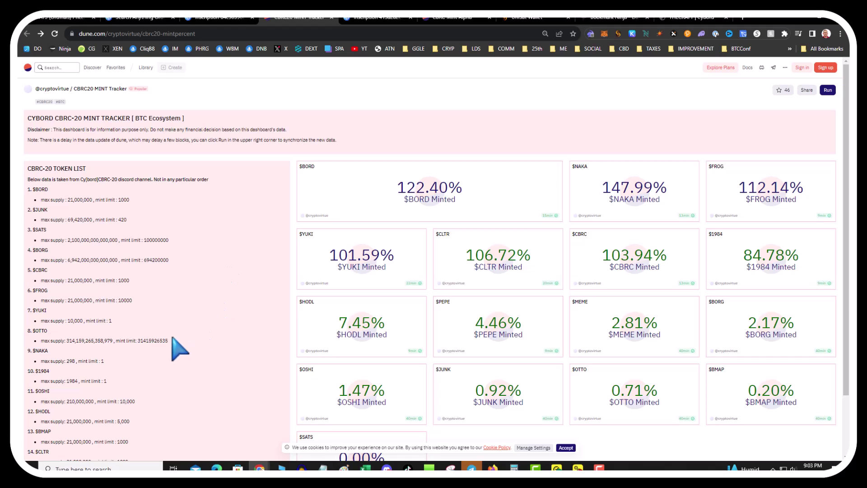
scroll(183, 336, "down", 1)
scroll(190, 348, "down", 1)
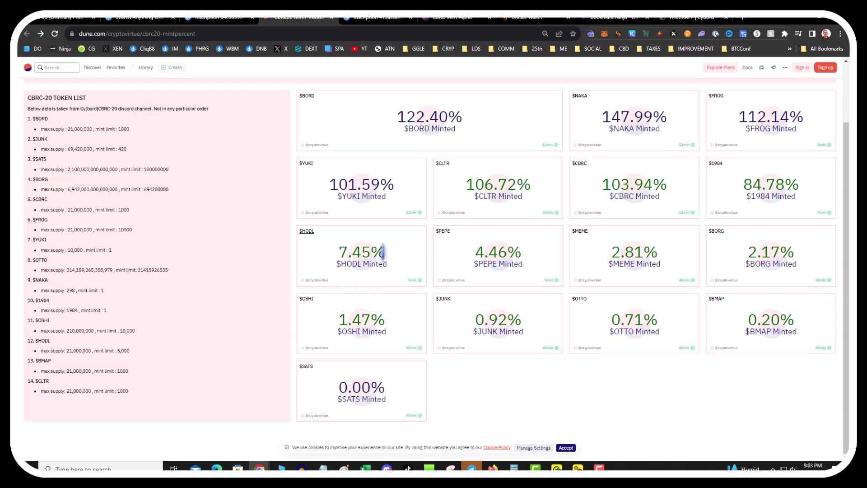
scroll(440, 289, "up", 2)
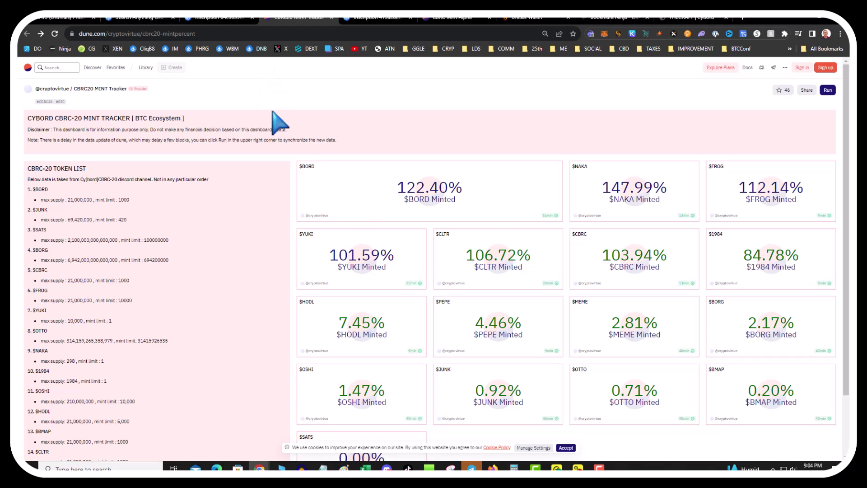
Step: Return to the CBRC-20 search results on GeniiData and look through the second results page
left_click(140, 20)
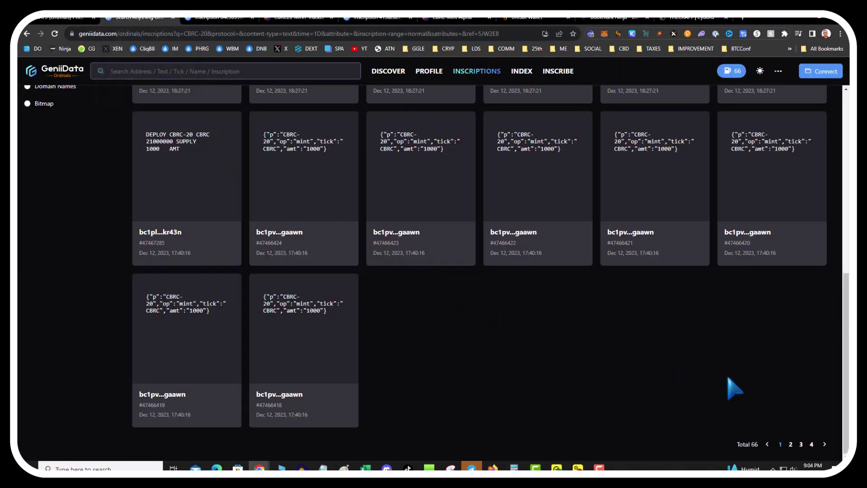
left_click(825, 444)
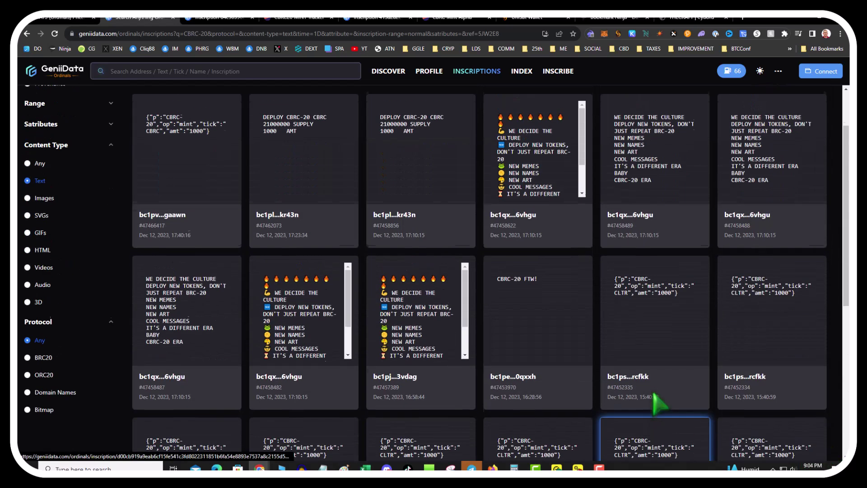
scroll(659, 403, "down", 3)
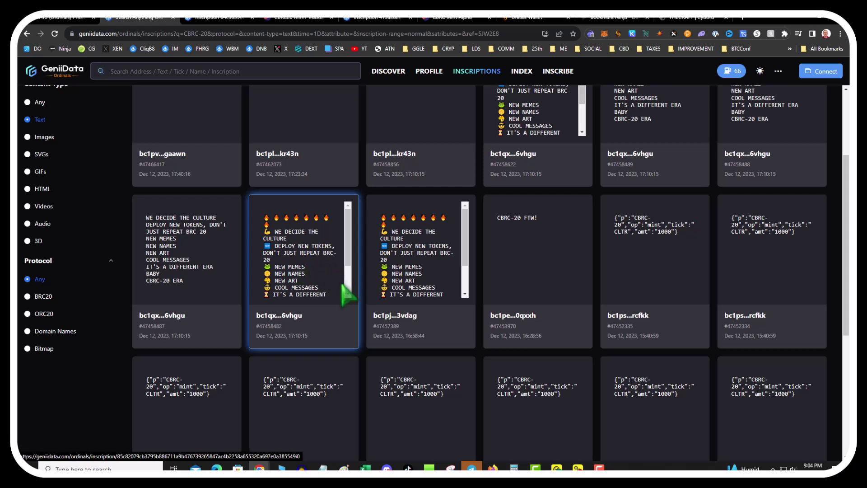
Step: Open the emoji-decorated "WE DECIDE THE CULTURE" inscription, highlight its full text, and return to the search results
left_click_drag(354, 253, 354, 271)
left_click(316, 259)
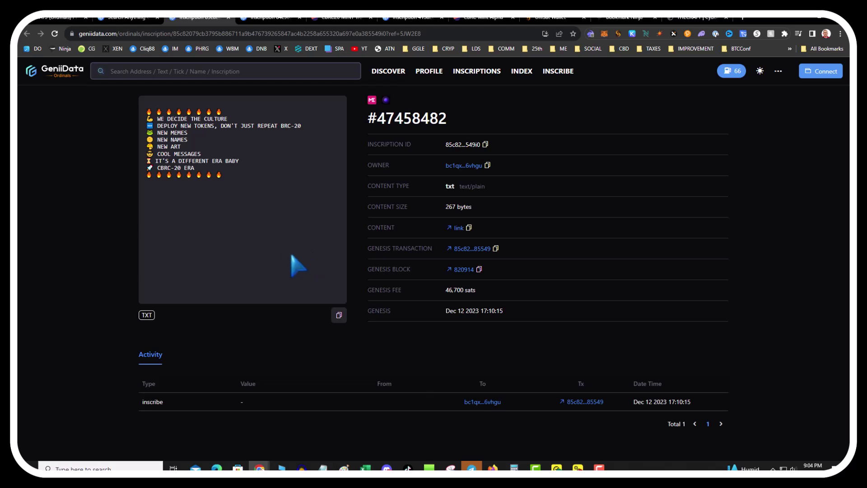
left_click_drag(238, 171, 136, 111)
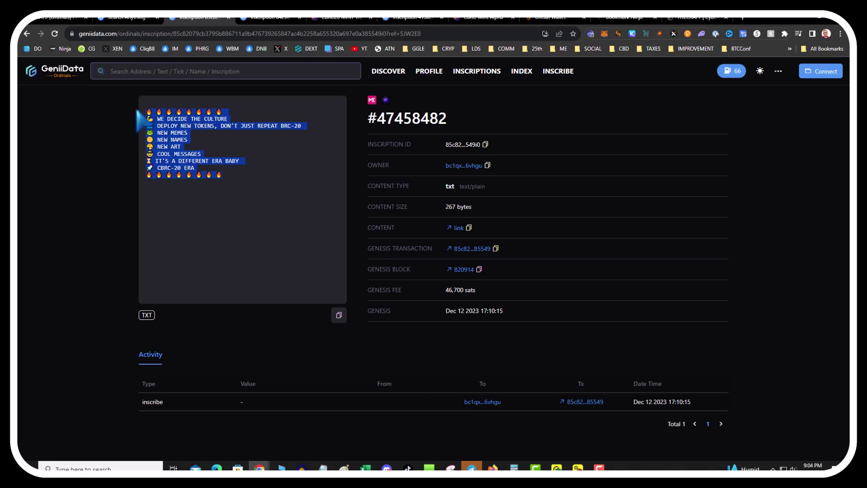
left_click(27, 34)
left_click(27, 34)
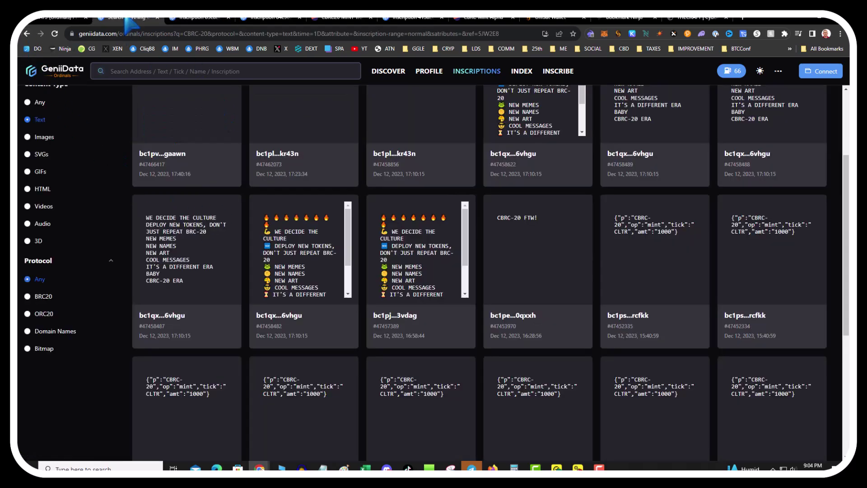
Step: Include unconfirmed inscriptions in the CBRC-20 results and page through them to the fourth page
scroll(452, 314, "down", 1)
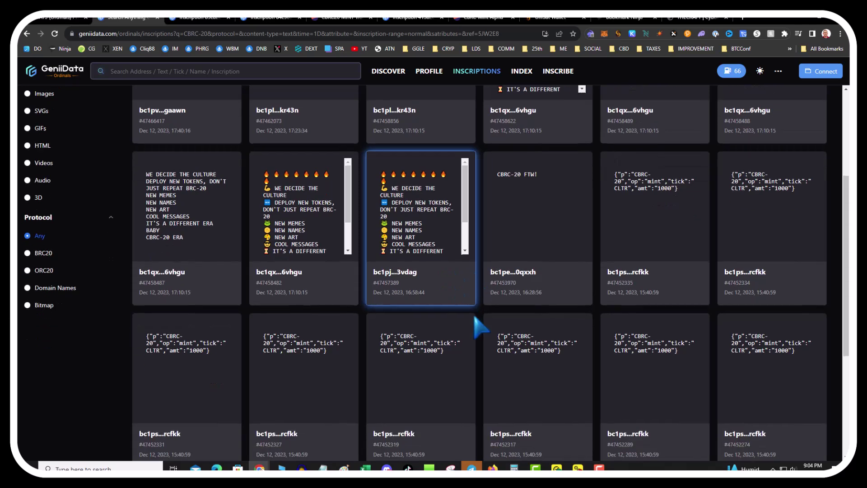
scroll(499, 332, "down", 5)
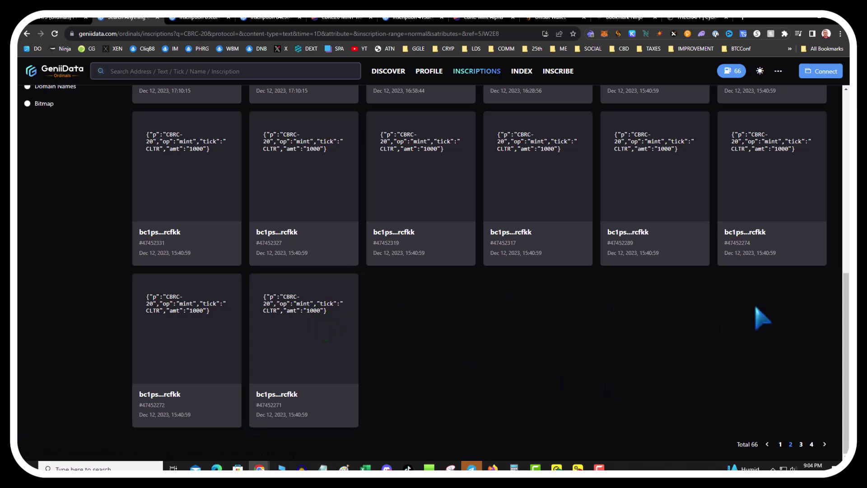
key("alt+Left")
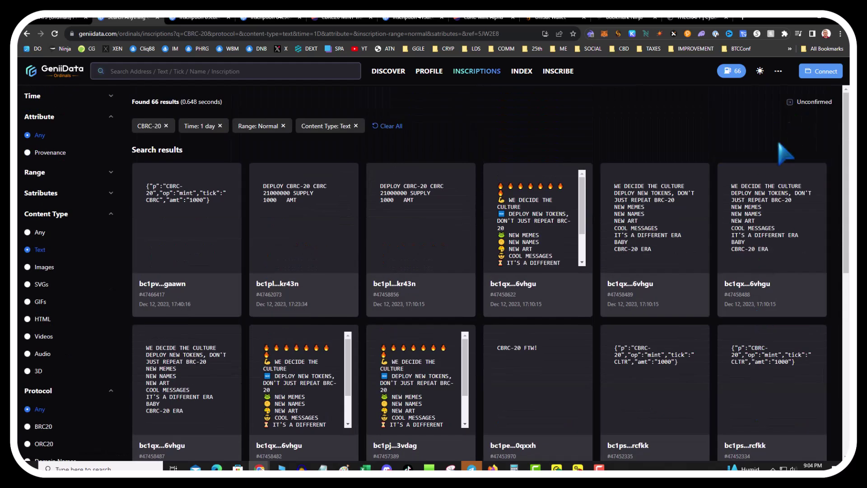
left_click(790, 101)
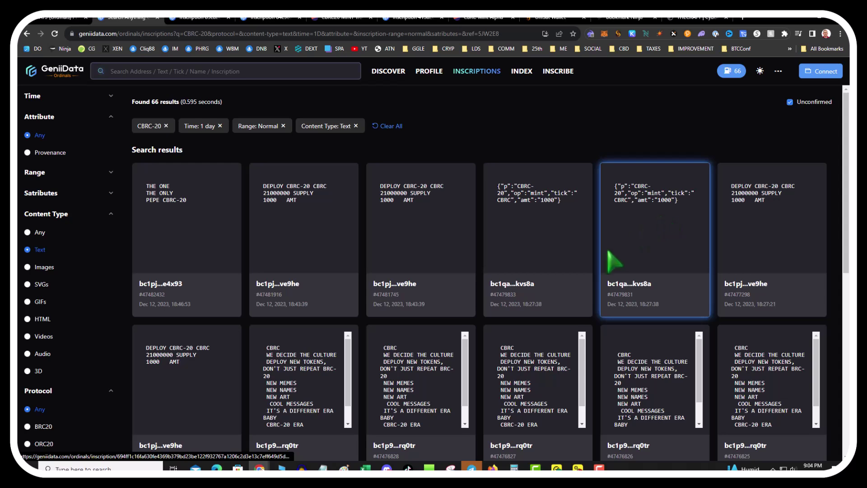
scroll(511, 352, "down", 8)
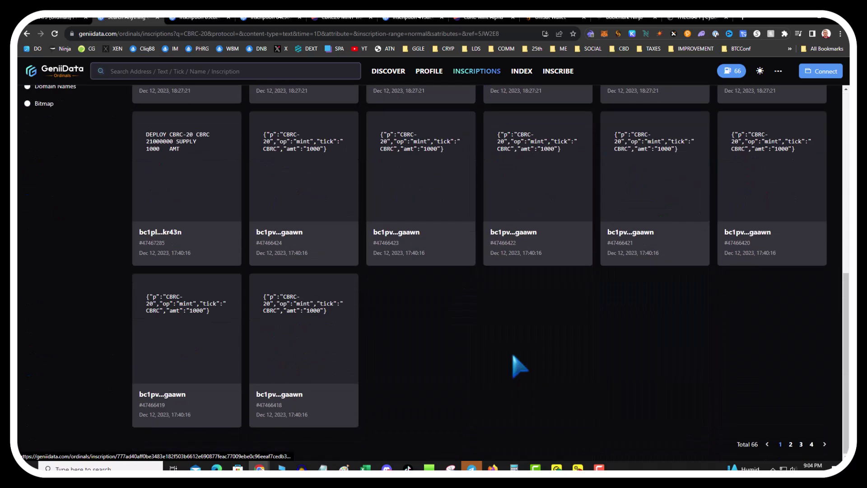
left_click(824, 444)
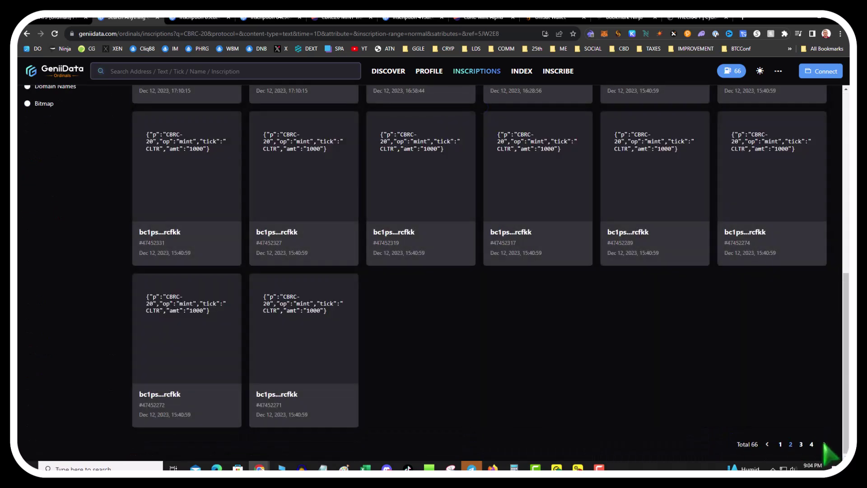
left_click(823, 444)
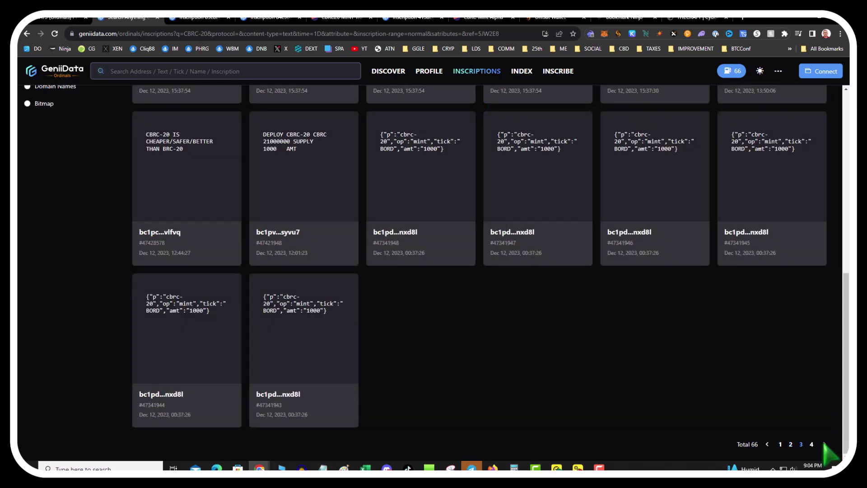
left_click(824, 444)
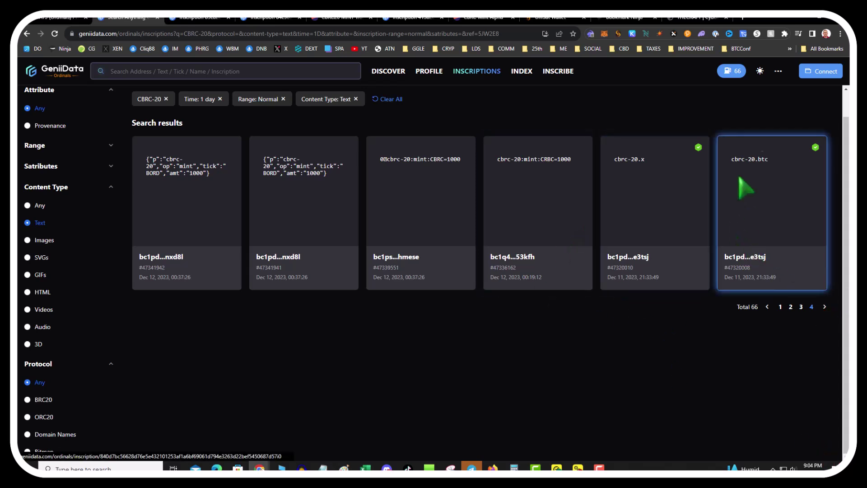
scroll(760, 171, "up", 1)
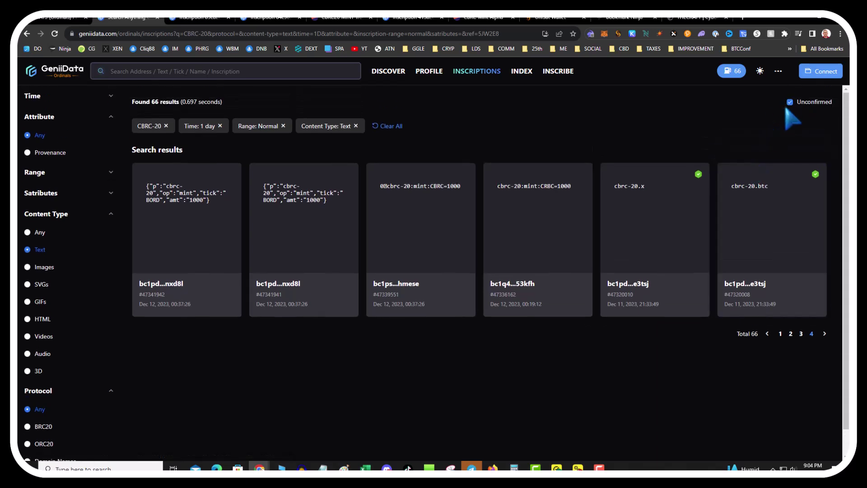
Step: Exclude unconfirmed inscriptions and remove the Text, Normal range, 1 day, and CBRC-20 filters from the search
left_click(789, 103)
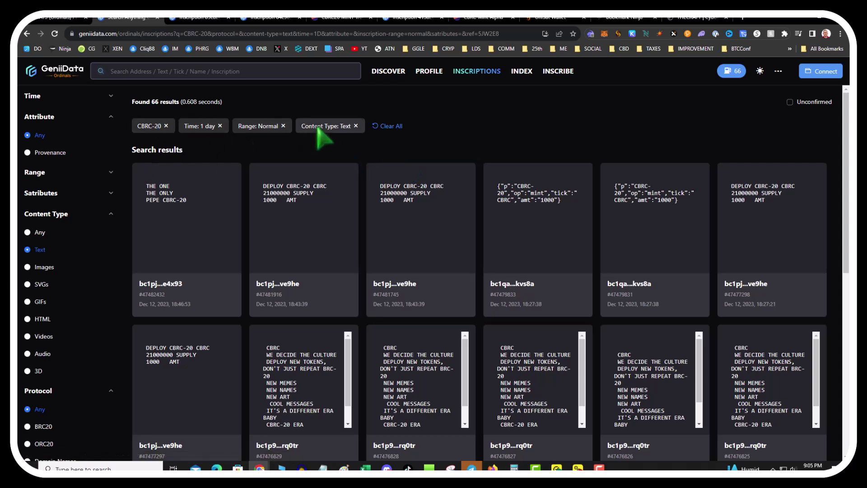
left_click(355, 126)
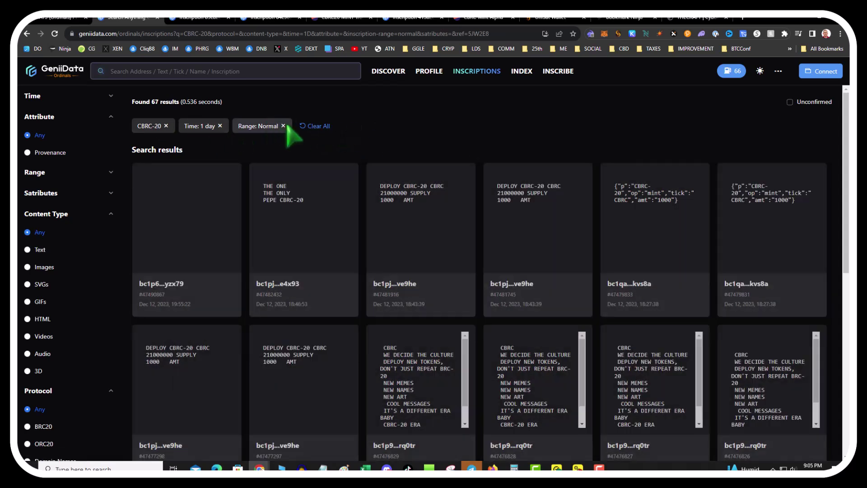
left_click(283, 125)
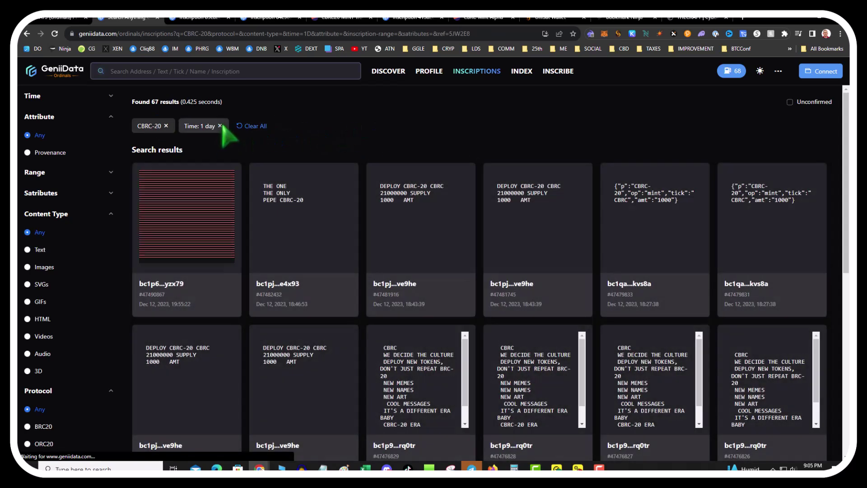
left_click(220, 126)
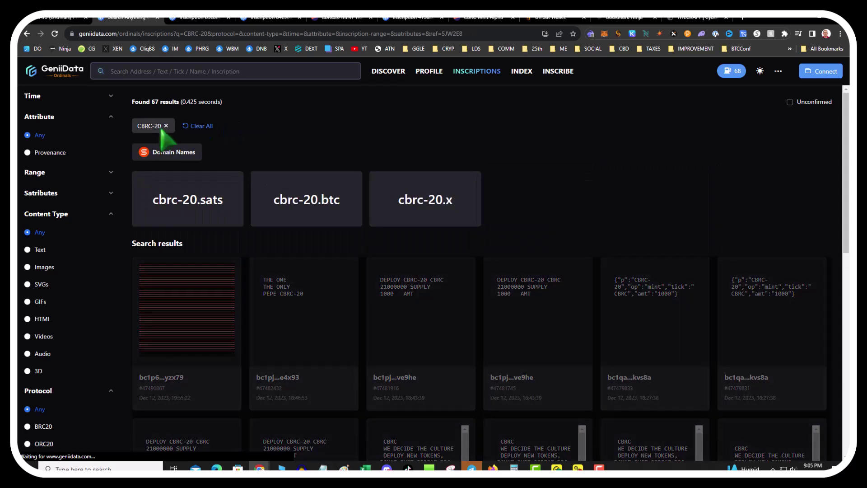
left_click(166, 126)
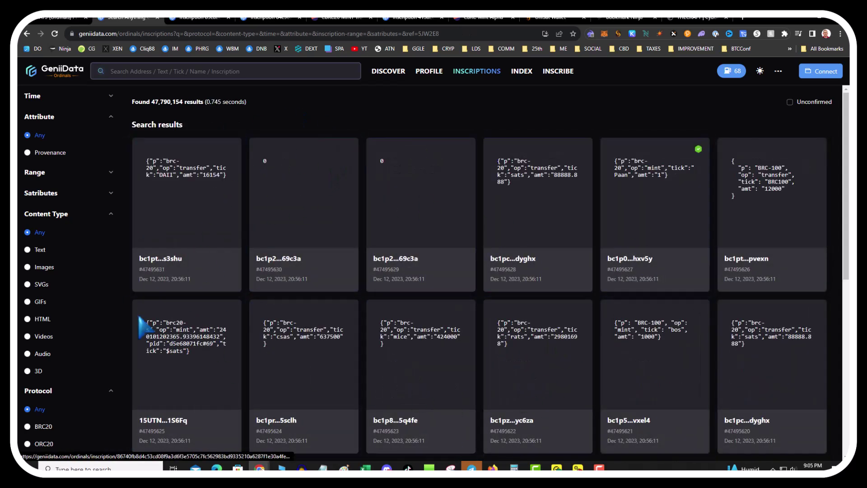
Step: Examine the first two pages of unfiltered inscriptions for the protocols and tickers being minted or transferred
scroll(165, 379, "down", 2)
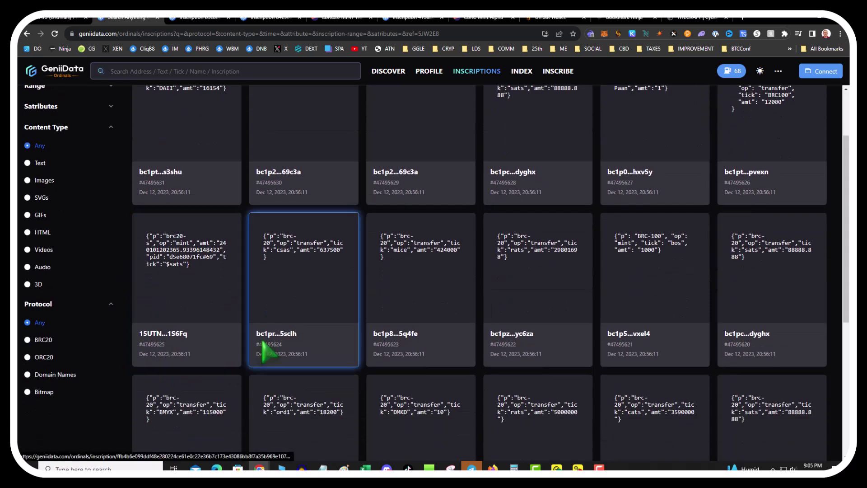
scroll(266, 350, "up", 2)
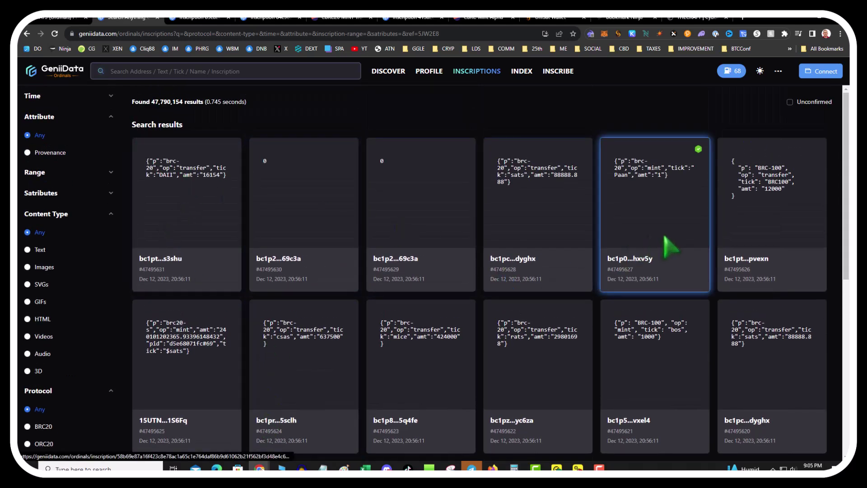
scroll(668, 255, "down", 3)
scroll(673, 258, "down", 2)
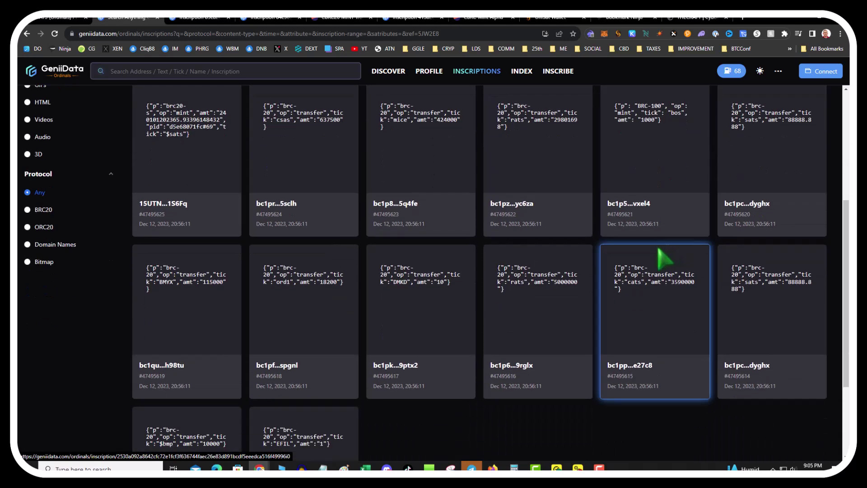
scroll(658, 248, "down", 3)
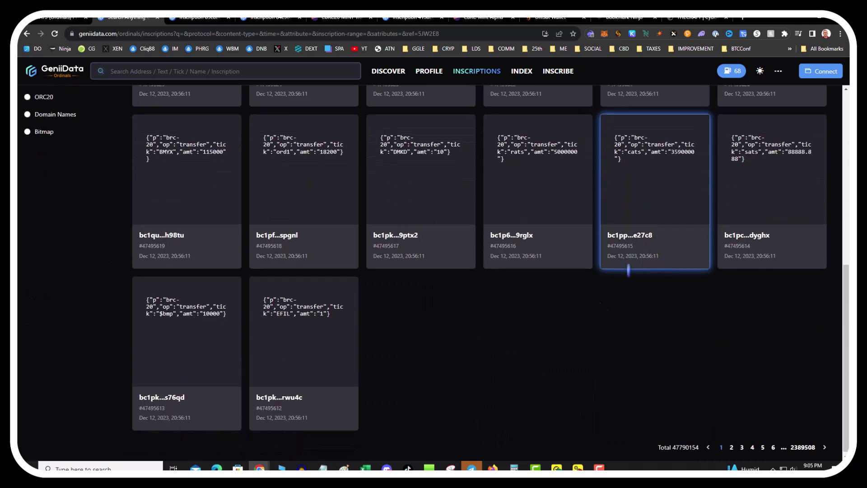
left_click(825, 447)
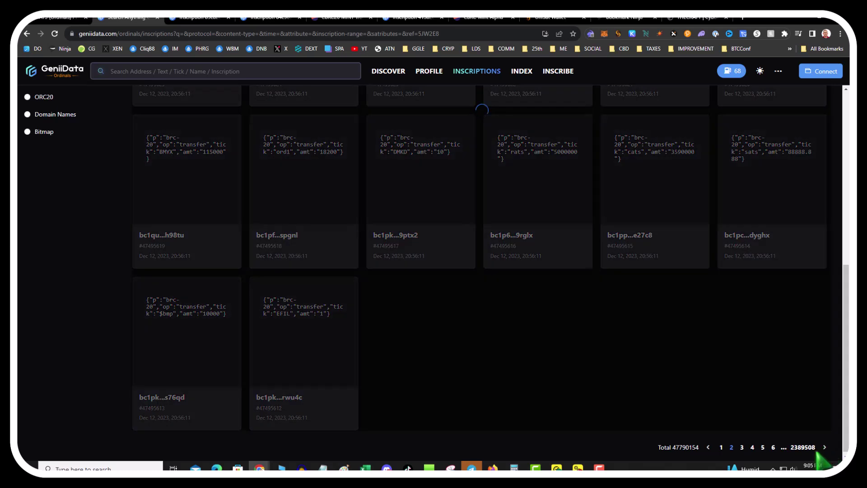
scroll(596, 397, "up", 5)
scroll(595, 396, "up", 3)
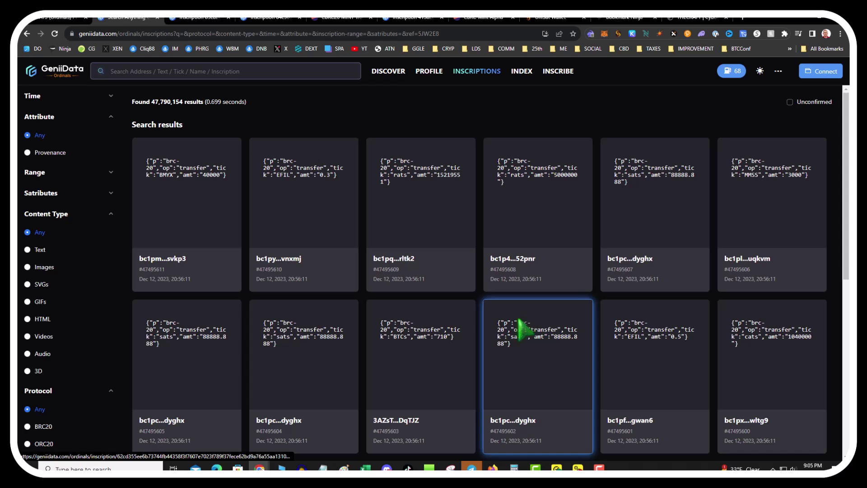
scroll(547, 349, "down", 3)
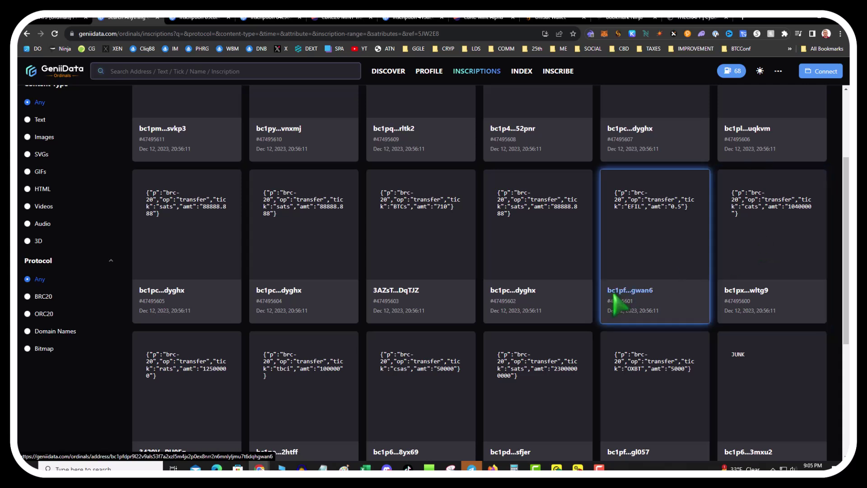
scroll(616, 302, "down", 4)
scroll(605, 296, "down", 2)
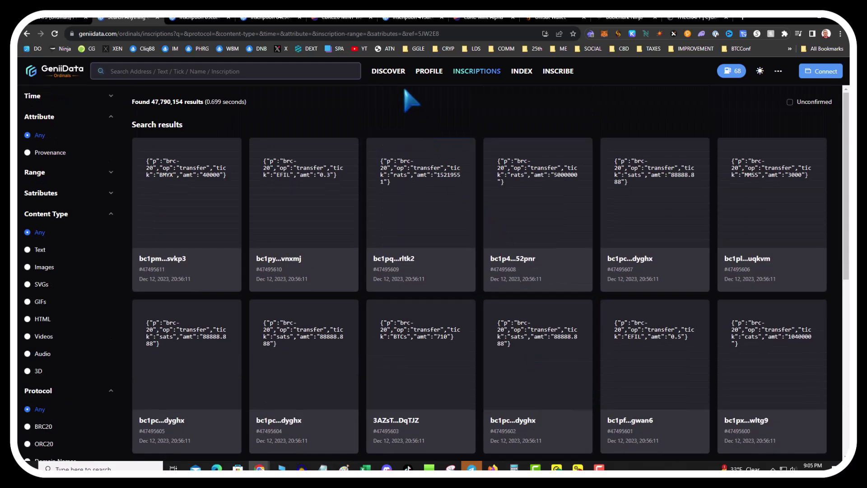
Step: Open GeniiData's discovery overview, check what the GeniiMap represents, and open the xDAO token from its BRC20 section
left_click(389, 72)
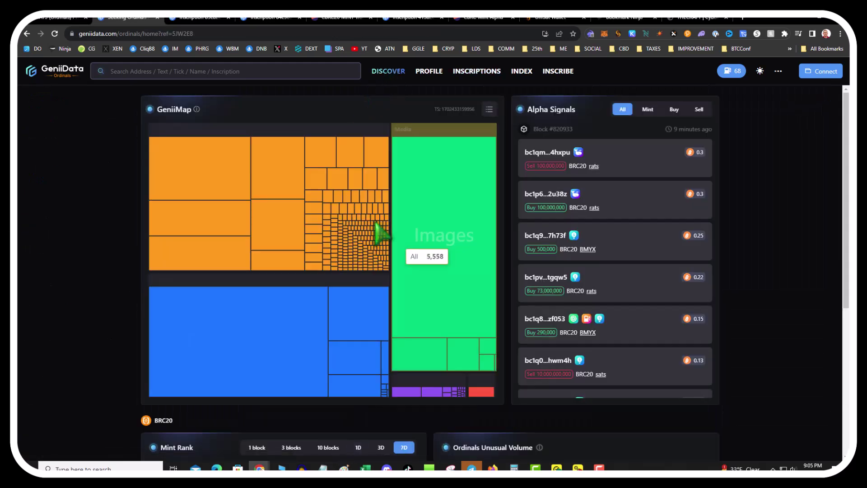
mouse_move(197, 110)
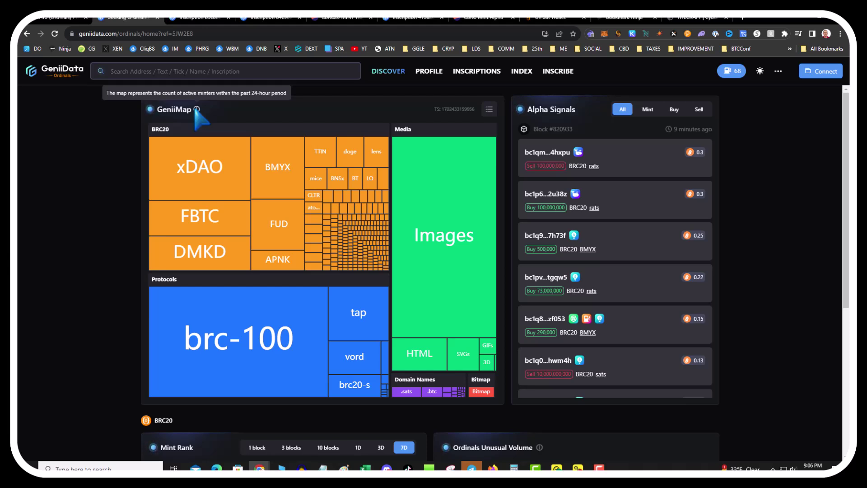
mouse_move(208, 171)
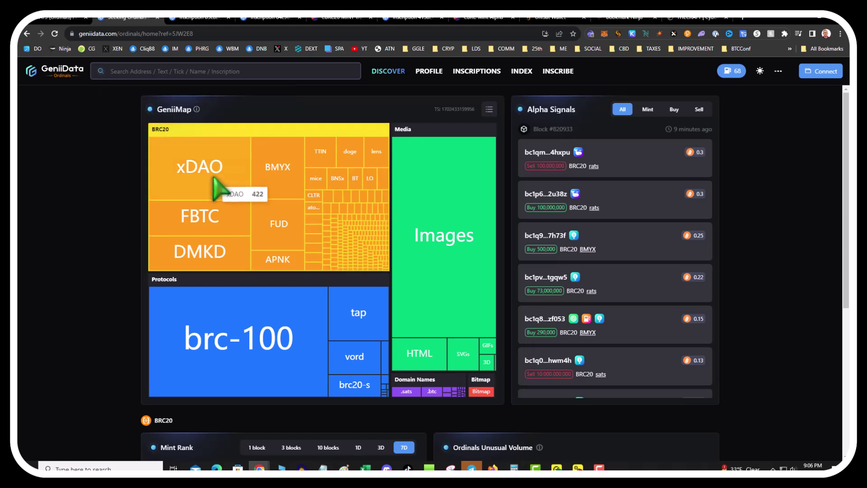
left_click(193, 167)
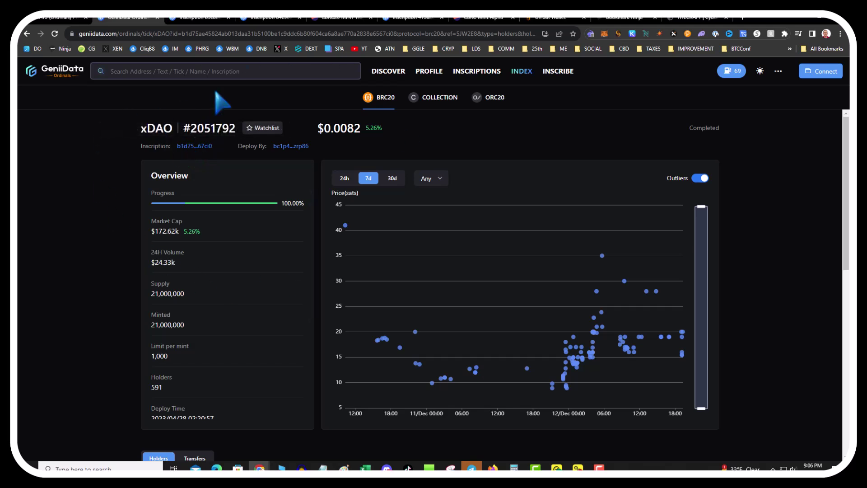
Step: Open the Ordinals Wallet site from the Bookmark Ninja dashboard and place its tab beside the first GeniiData tab
left_click(271, 18)
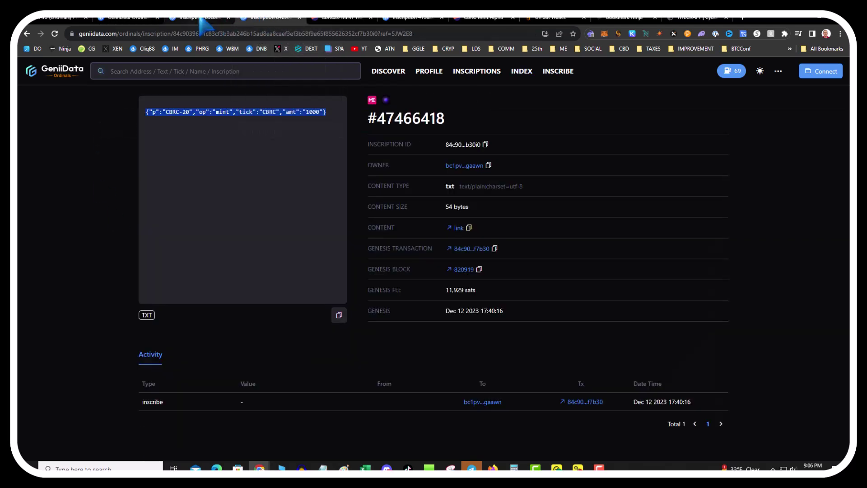
left_click(201, 18)
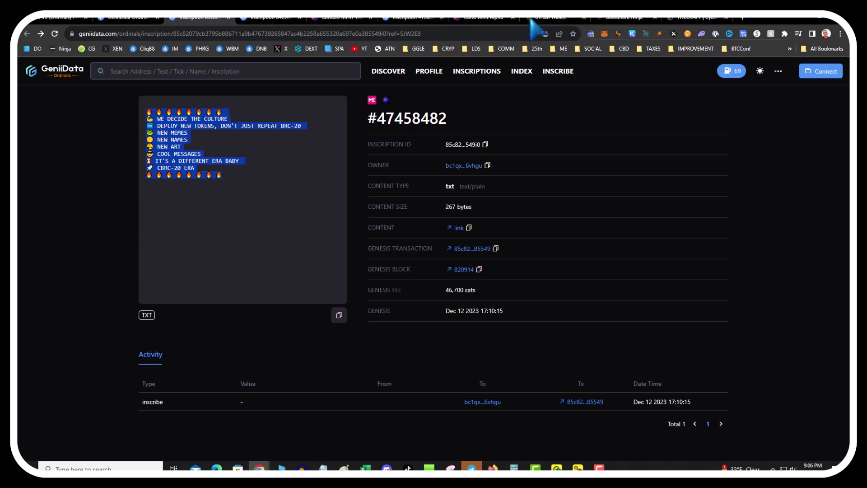
left_click(742, 18)
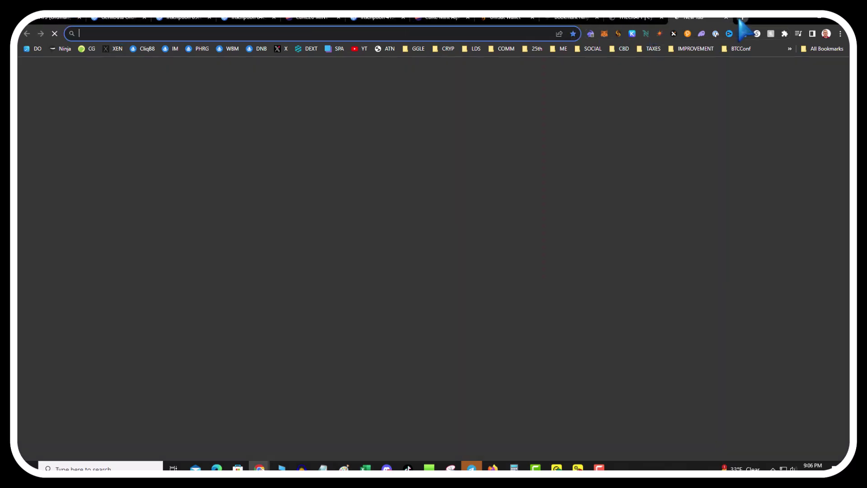
left_click(58, 49)
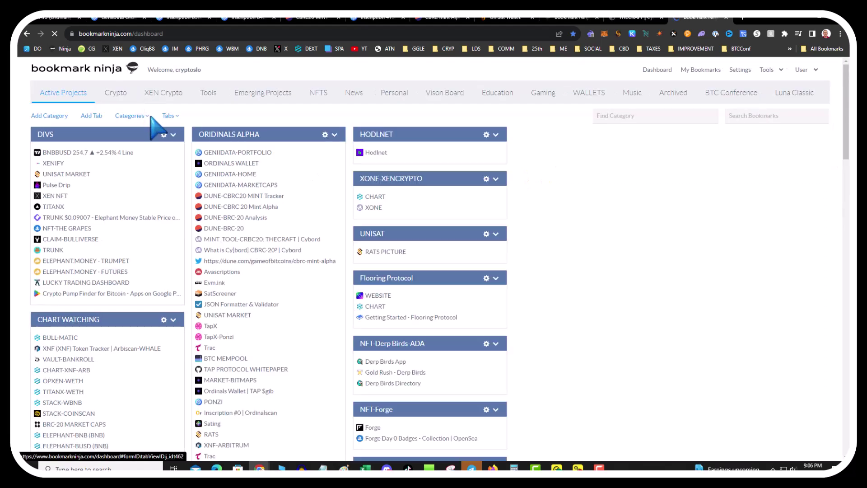
left_click(248, 163)
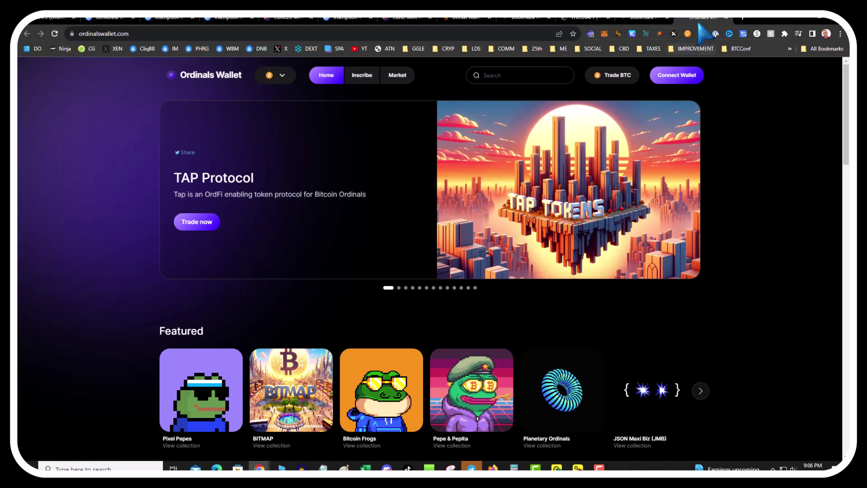
left_click_drag(679, 21, 174, 20)
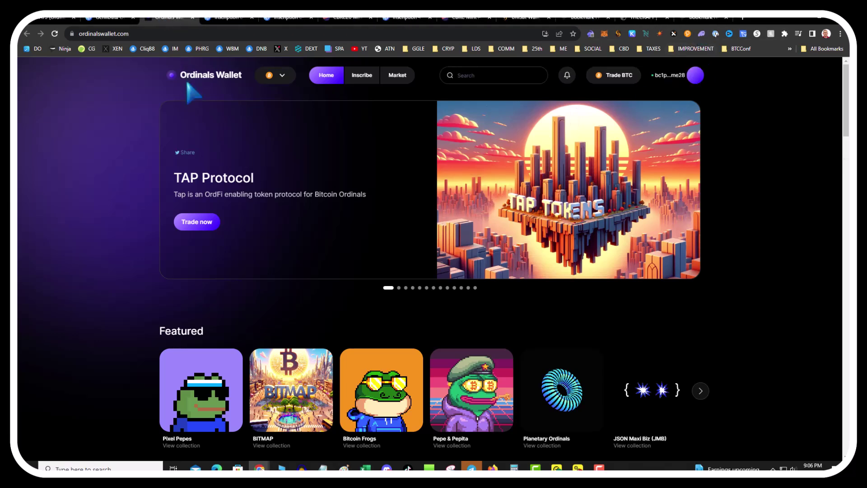
Step: View the TAP $gib collection's figures and listings in the Ordinals Wallet market, and return to the collection ranking
left_click(398, 76)
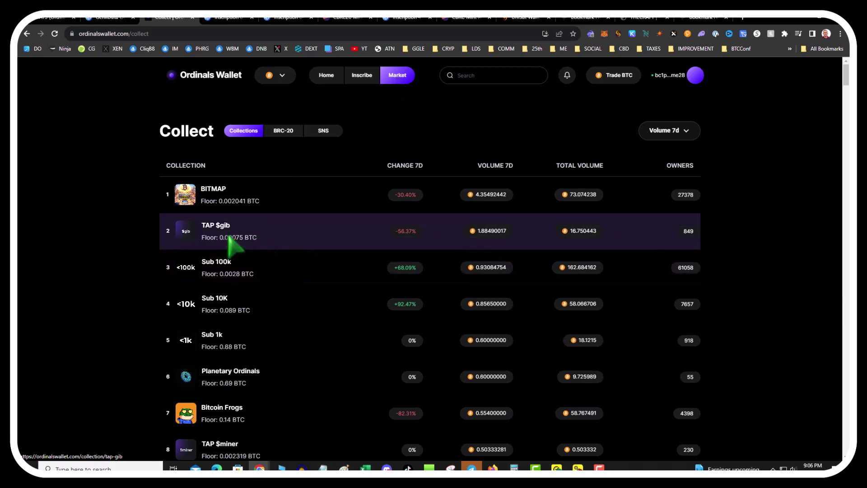
left_click(267, 241)
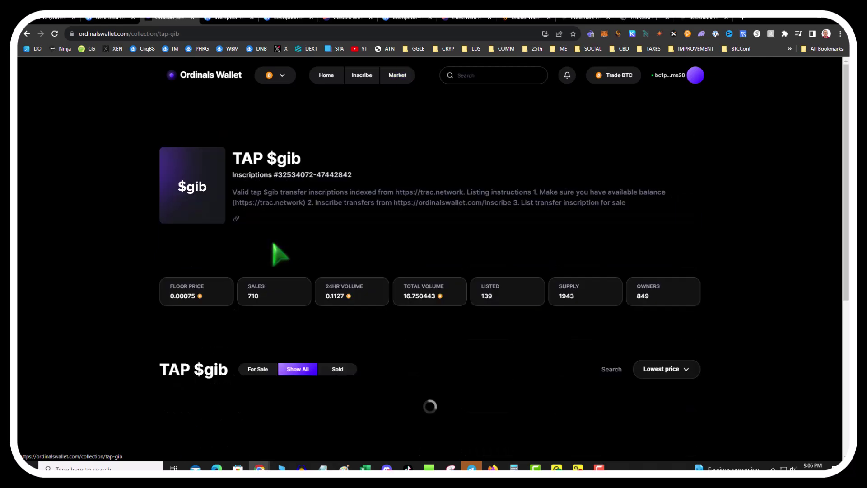
scroll(251, 285, "down", 2)
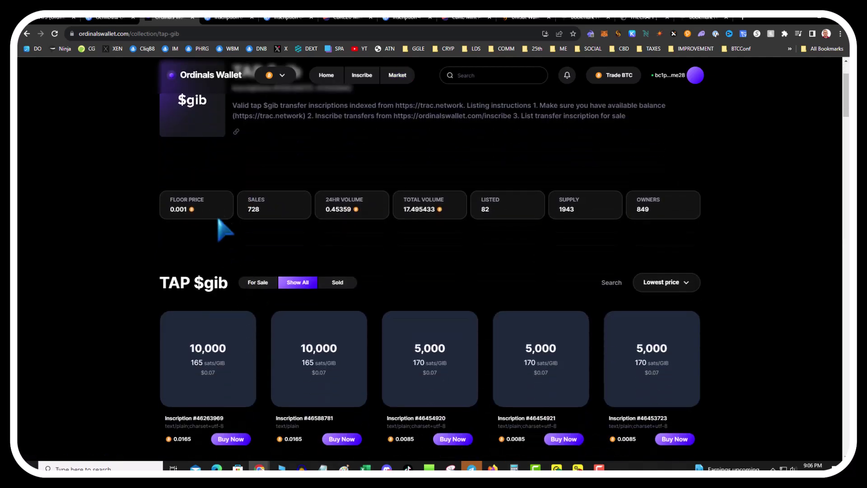
scroll(223, 153, "up", 2)
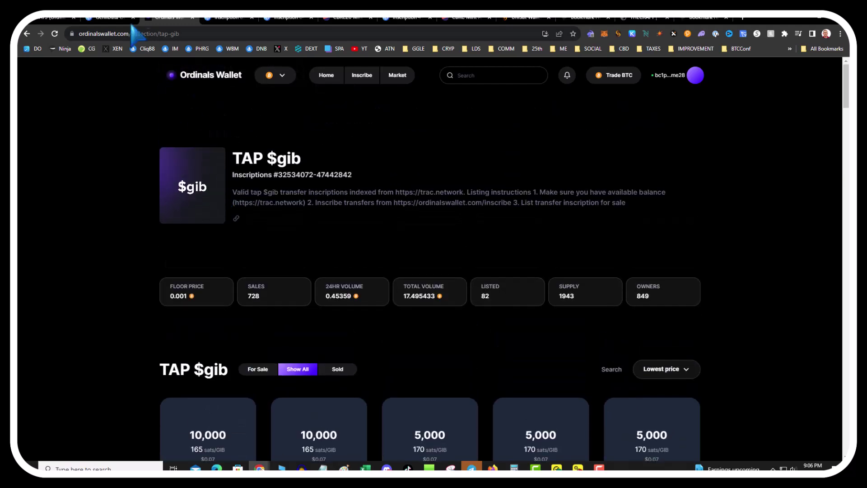
left_click(30, 35)
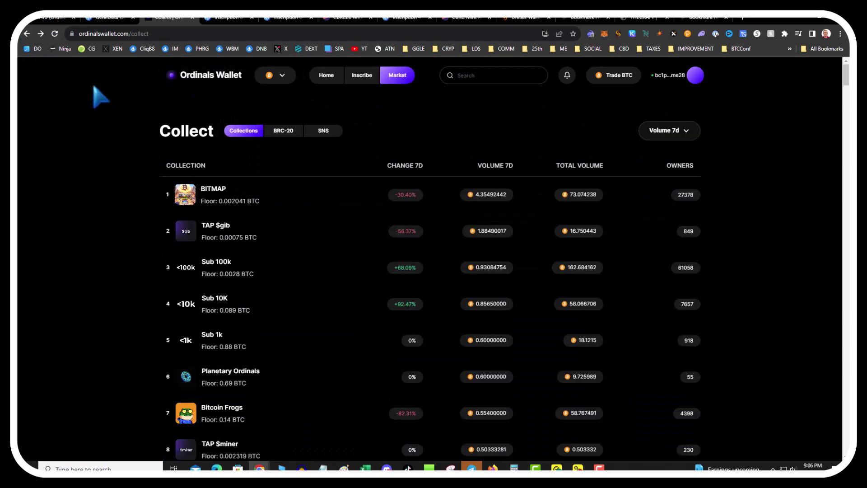
Step: Examine the Ordinals Wallet collection ranking for TAP and BRC20 tokens and their floor prices, down to about rank 61
scroll(316, 307, "down", 1)
scroll(316, 302, "down", 11)
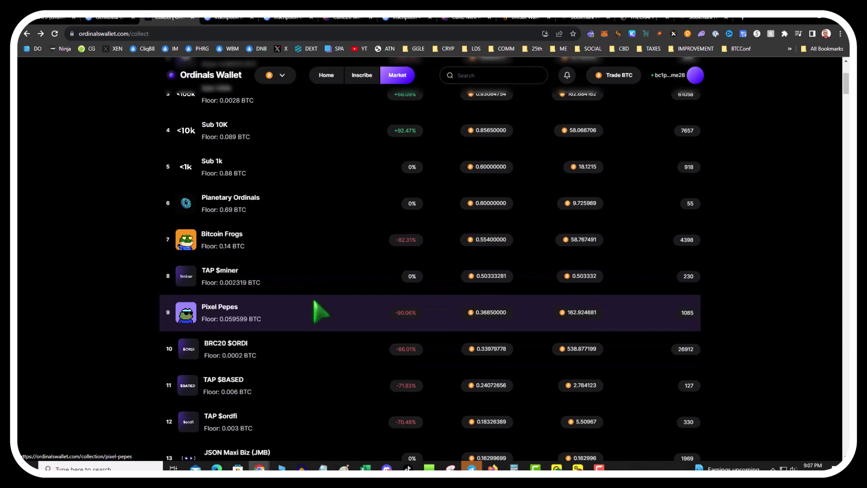
scroll(316, 303, "down", 8)
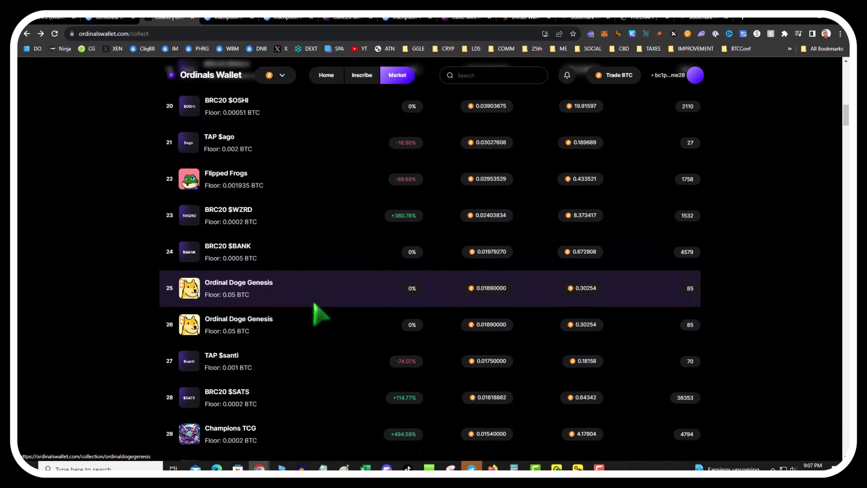
scroll(320, 305, "down", 2)
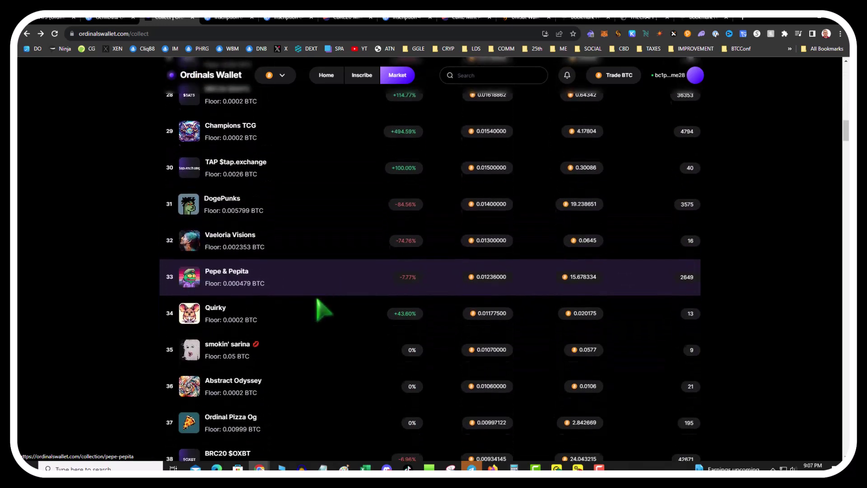
scroll(324, 306, "up", 4)
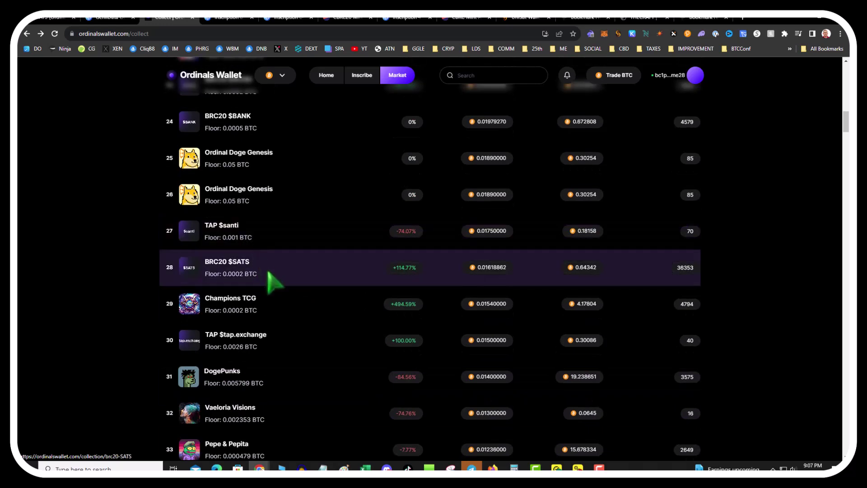
scroll(269, 281, "up", 2)
scroll(246, 251, "up", 2)
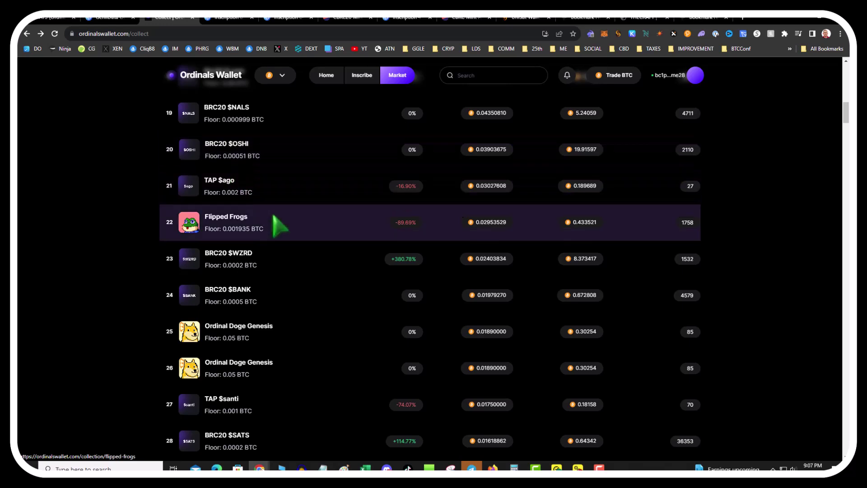
scroll(289, 283, "down", 2)
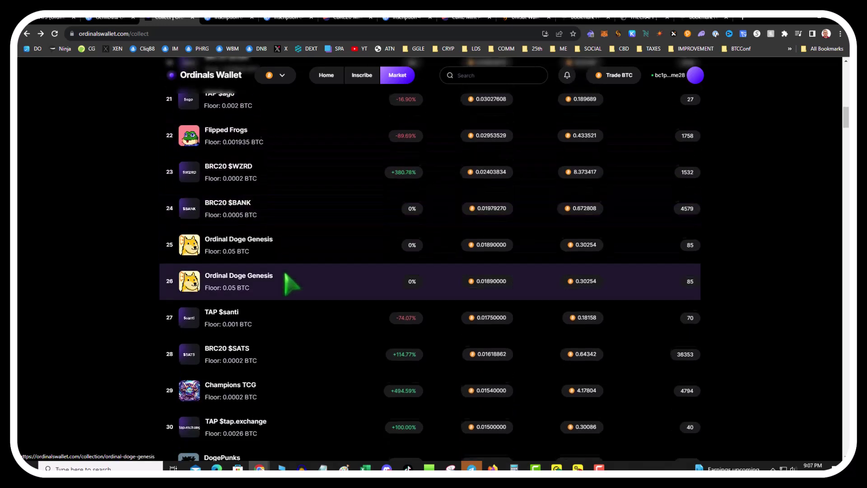
scroll(292, 284, "down", 3)
scroll(292, 284, "down", 2)
scroll(293, 285, "down", 6)
scroll(293, 286, "down", 3)
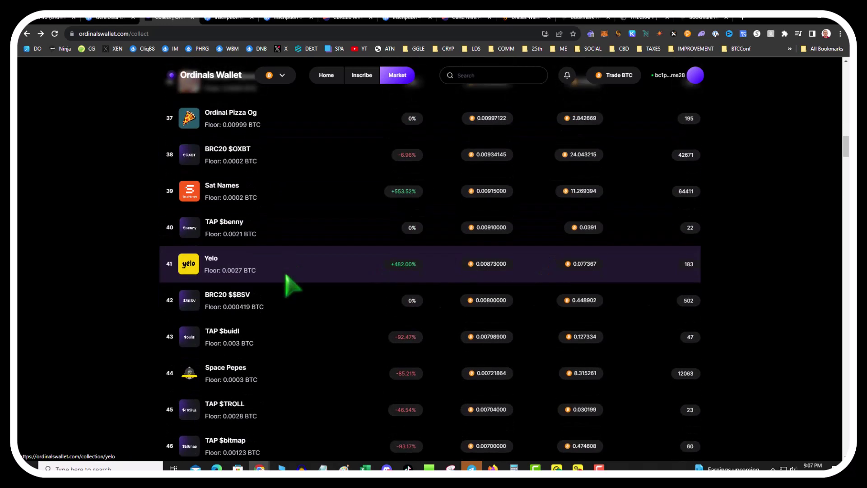
scroll(291, 304, "down", 3)
scroll(292, 309, "down", 1)
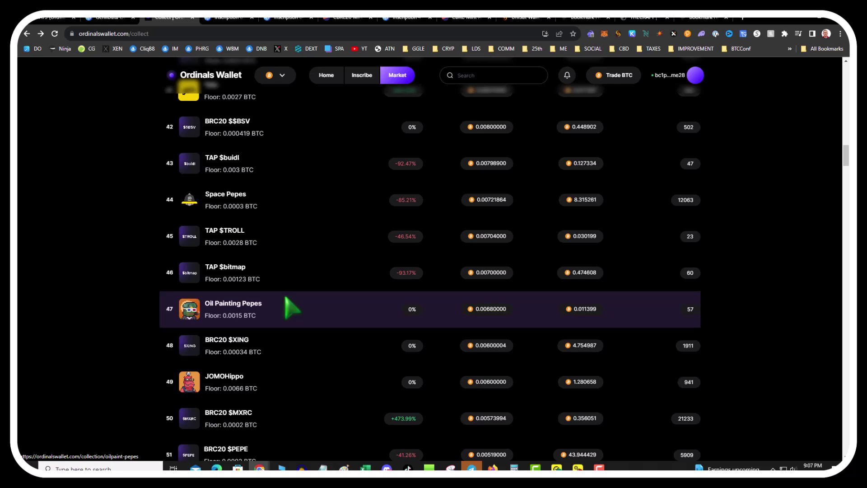
scroll(292, 309, "down", 6)
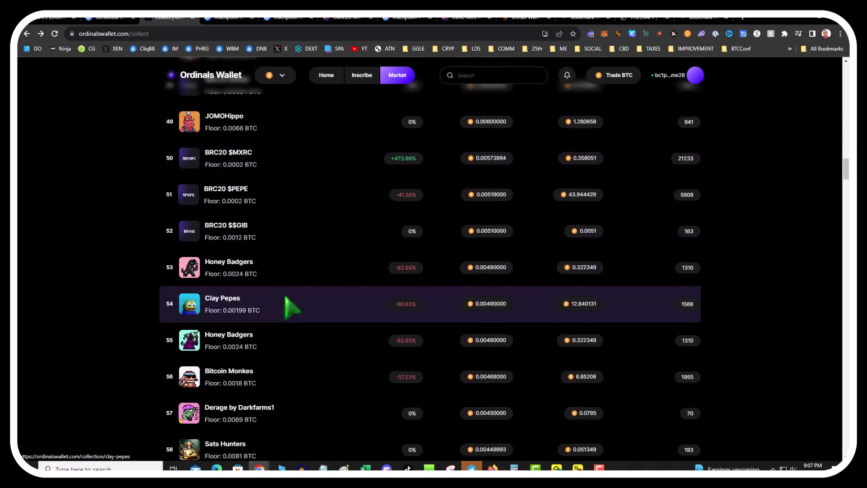
scroll(293, 309, "down", 3)
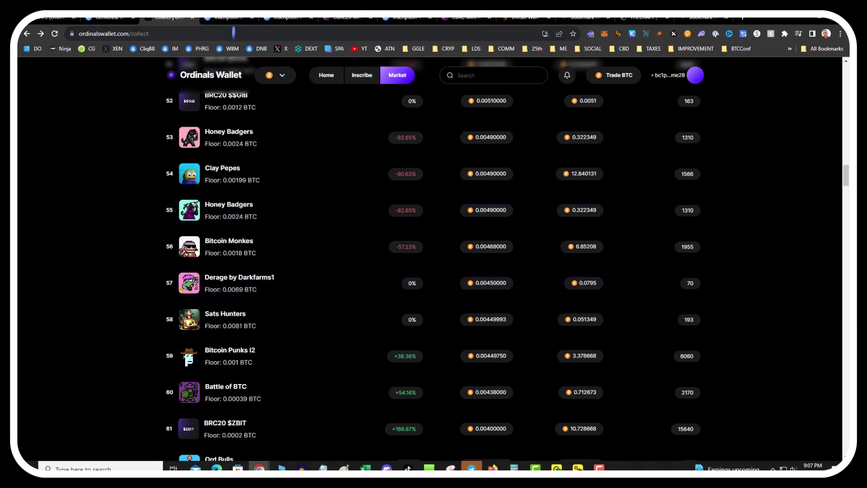
Step: Switch to GeniiData's discovery overview and open the FBTC token from the seven-day BRC20 Mint Rank
left_click(230, 18)
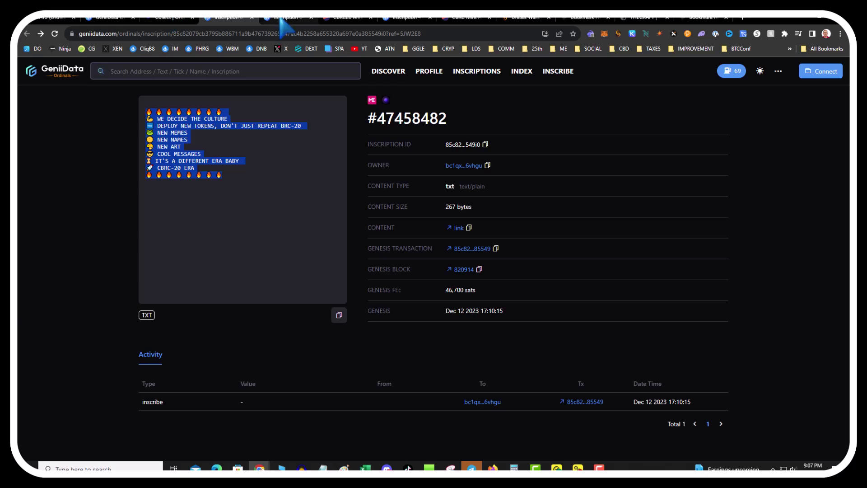
left_click(281, 20)
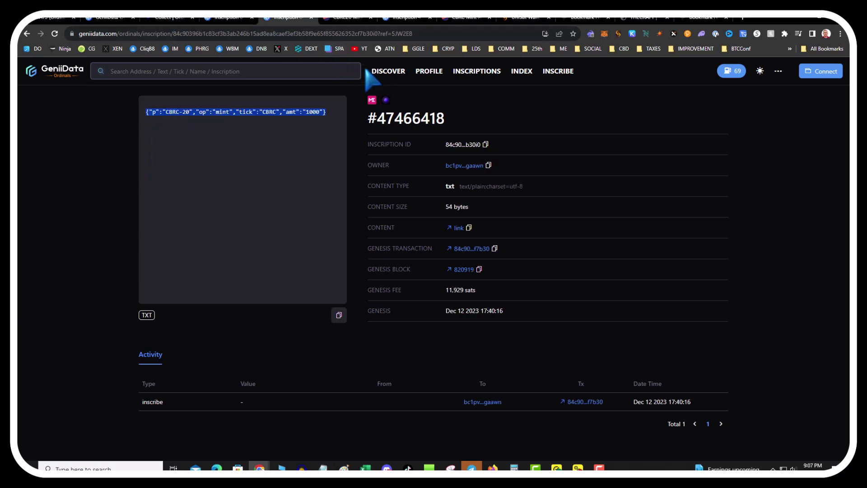
left_click(385, 73)
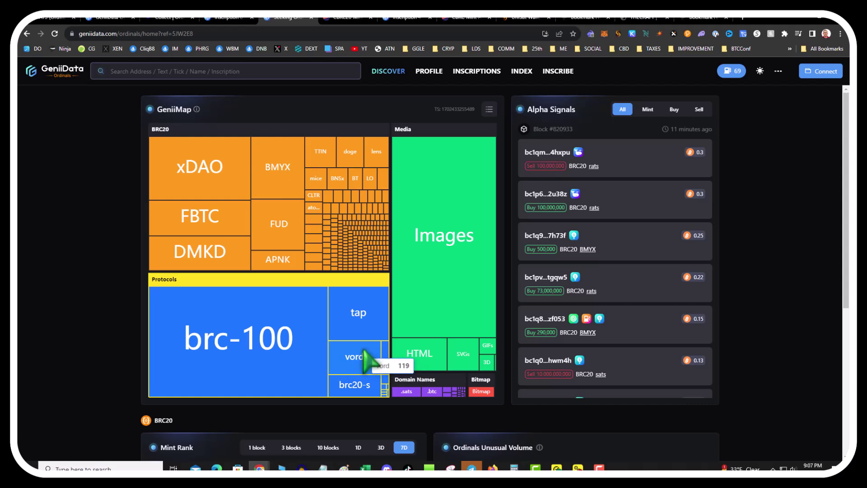
scroll(506, 353, "down", 5)
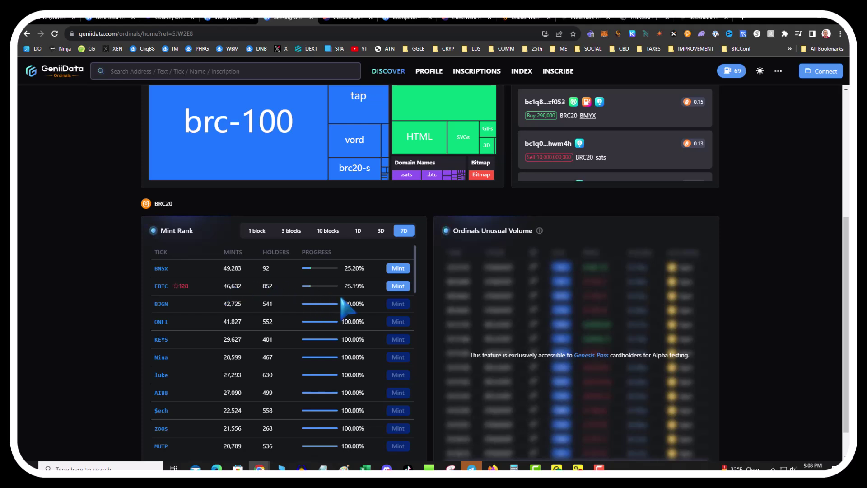
mouse_move(185, 289)
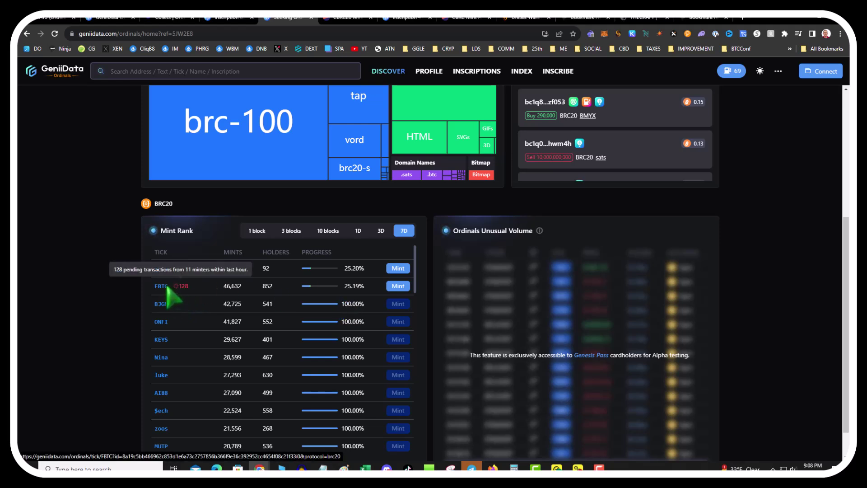
left_click(164, 288)
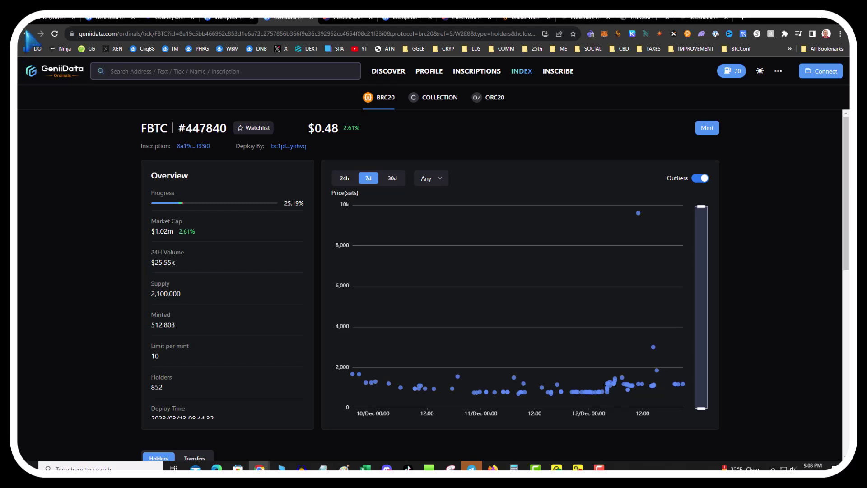
Step: Return to the GeniiData overview and open the .sats inscriptions from the Domain Names section of the GeniiMap
left_click(35, 72)
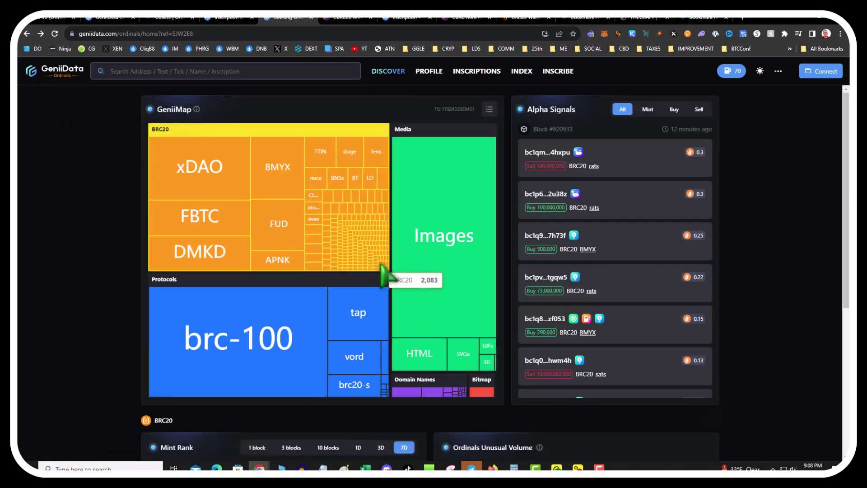
scroll(385, 272, "down", 2)
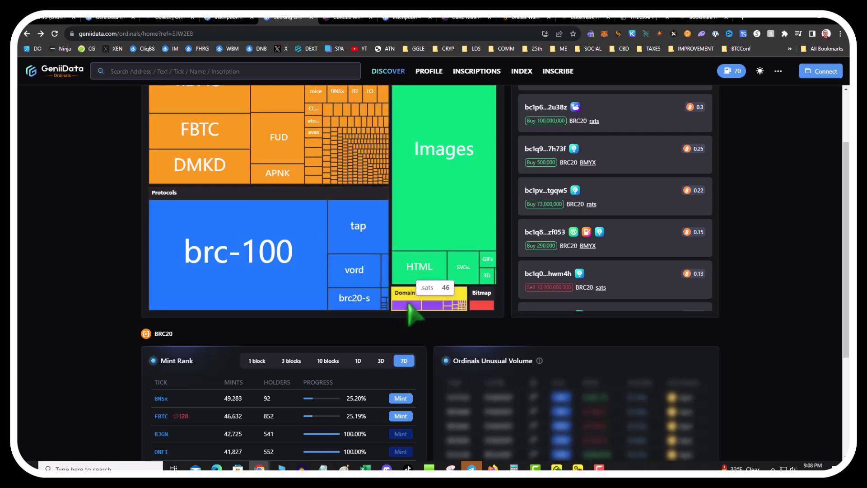
left_click(447, 294)
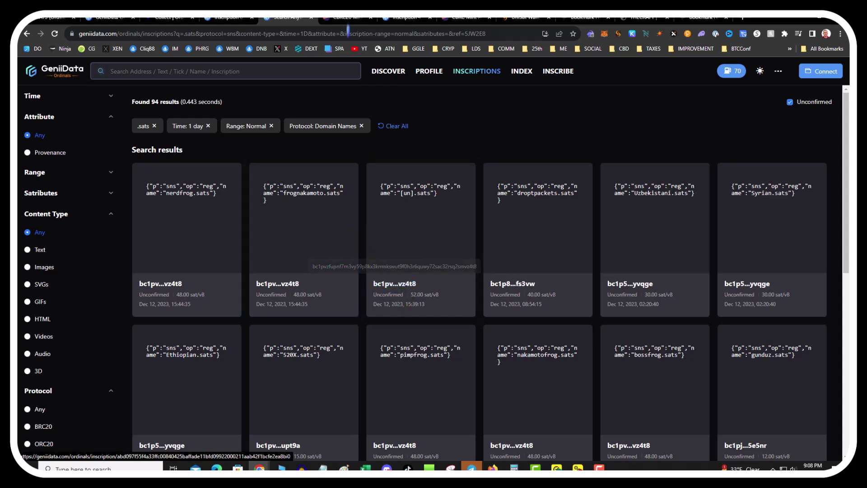
Step: Check the mint text in UniSat and the SATS (Ordinals) price page on CoinGecko, and return to GeniiData's xDAO page
left_click(515, 20)
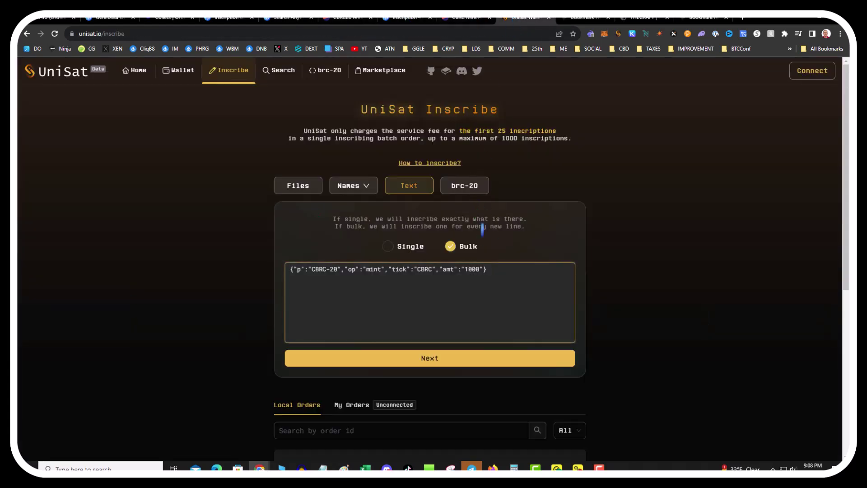
left_click(108, 18)
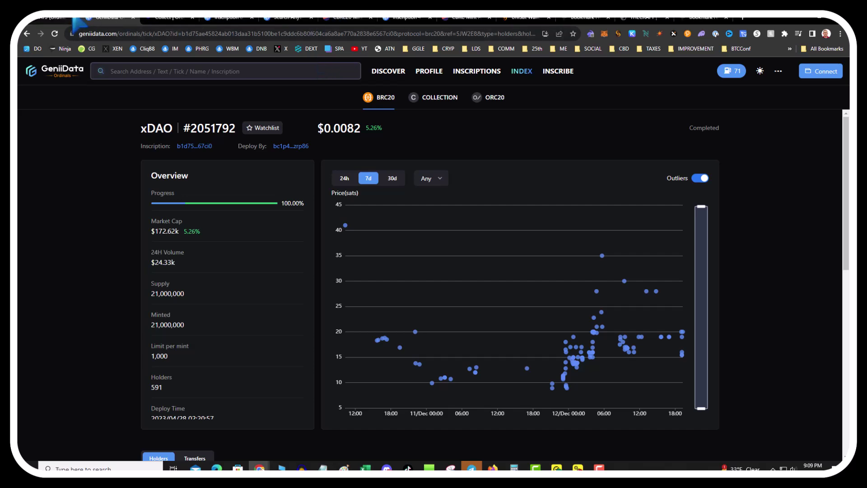
left_click(42, 19)
scroll(397, 237, "down", 2)
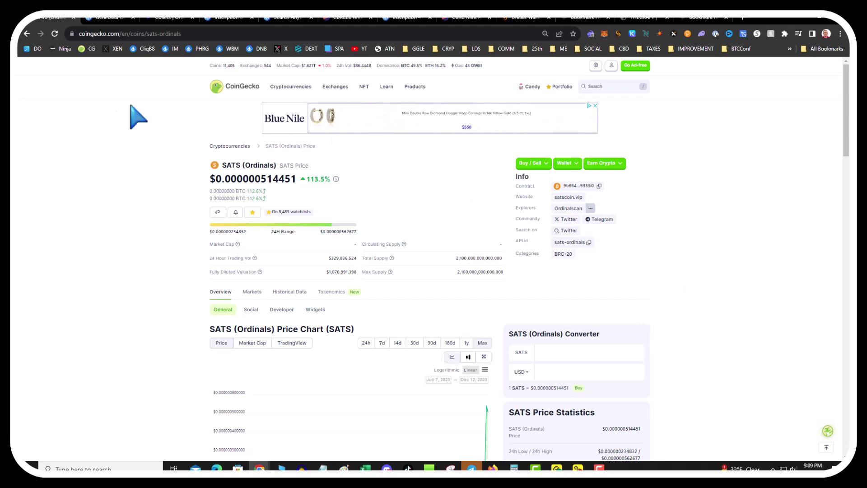
left_click(110, 19)
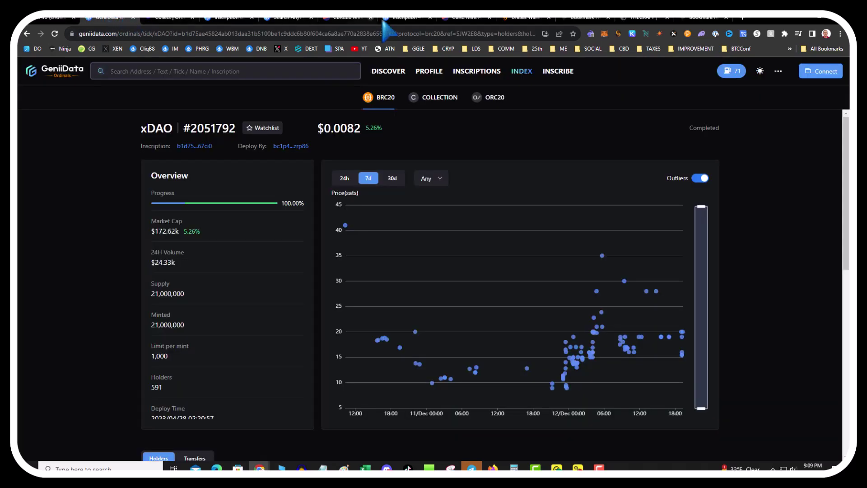
Step: Place the UniSat tab beside the GeniiData tab and switch to Dune's CBRC20 MINT Tracker dashboard
left_click(317, 19)
left_click_drag(322, 22, 175, 27)
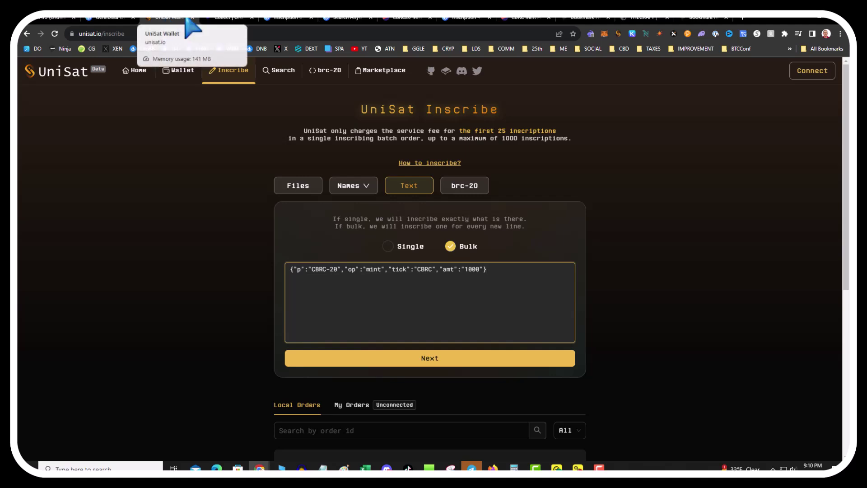
left_click(389, 22)
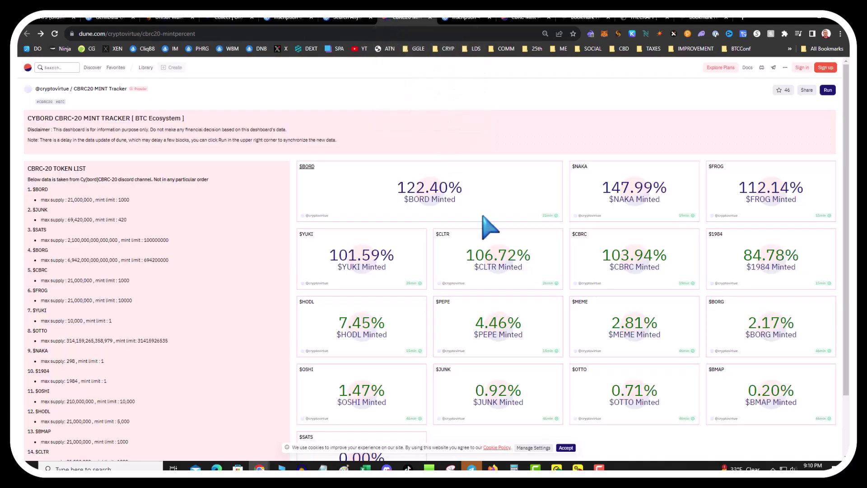